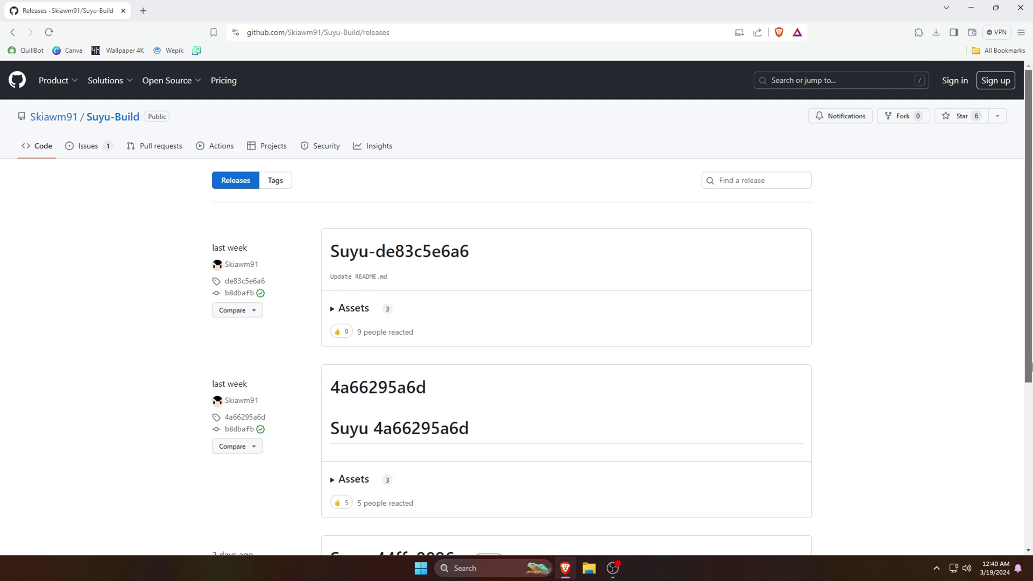
Step: Look through the Suyu-Build releases on GitHub and the general channel of the PRO WARRIORS Discord server
scroll(1031, 487, "down", 3)
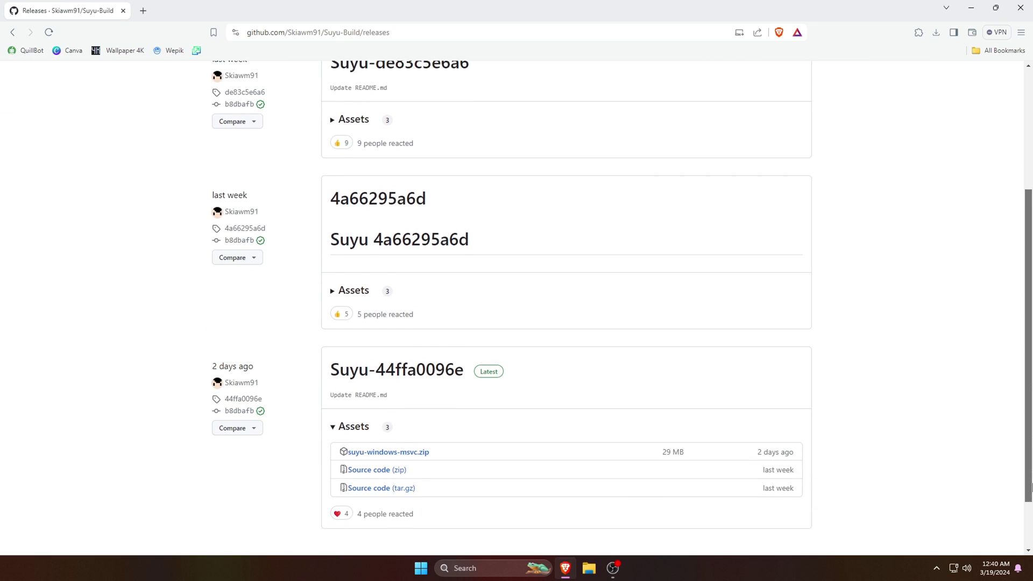
left_click_drag(1030, 487, 1031, 541)
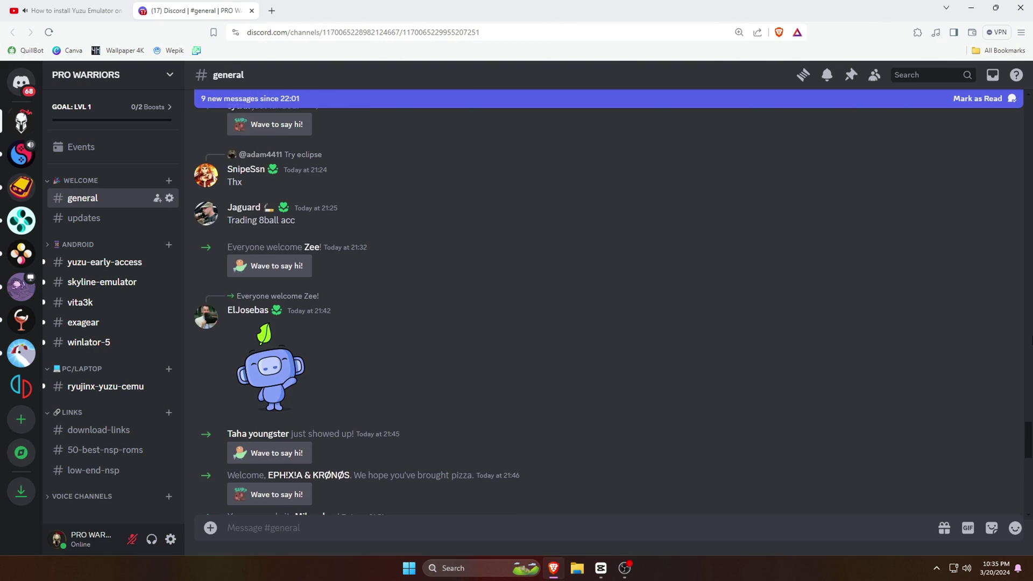
scroll(613, 312, "up", 5)
scroll(613, 312, "up", 10)
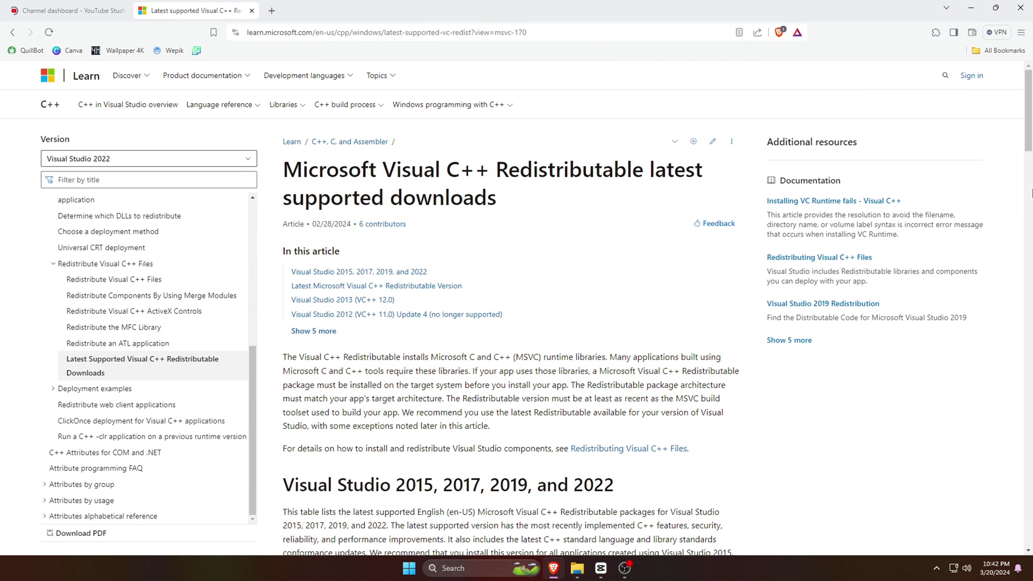
Step: Examine the download links on Microsoft's Visual C++ Redistributable page, from the latest version to Visual Studio 2013
scroll(1031, 192, "down", 8)
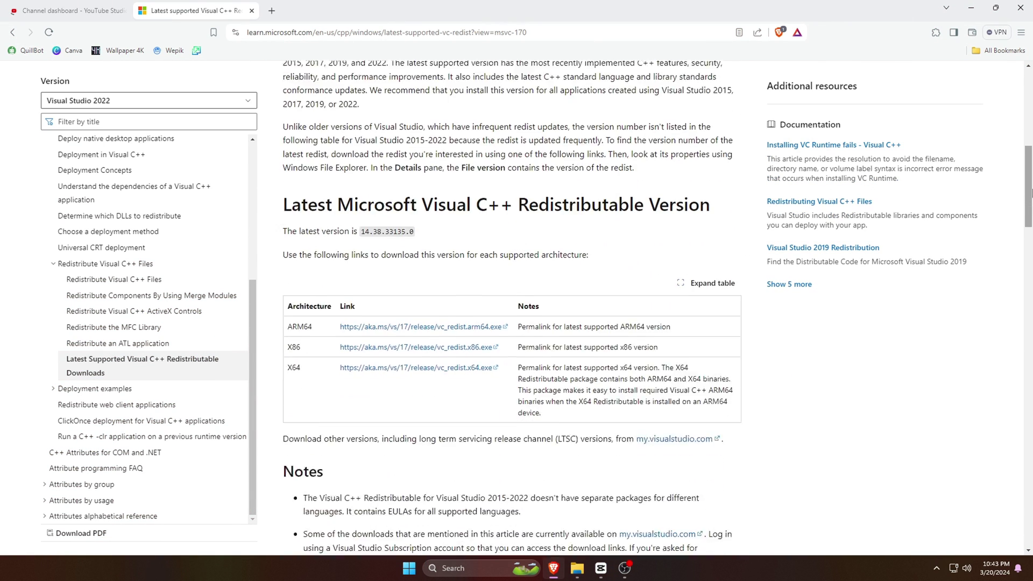
scroll(1031, 193, "down", 10)
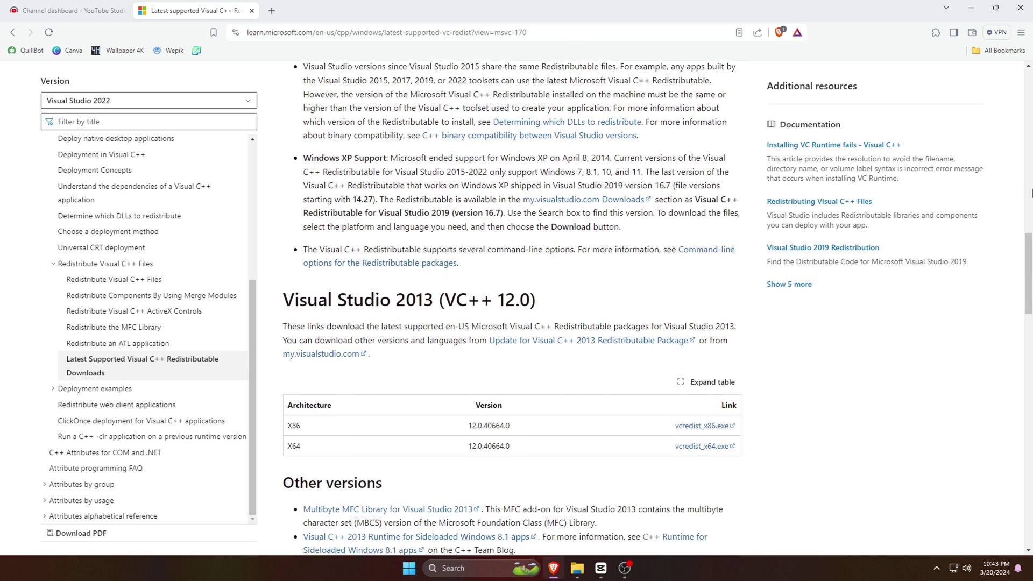
scroll(1031, 193, "down", 4)
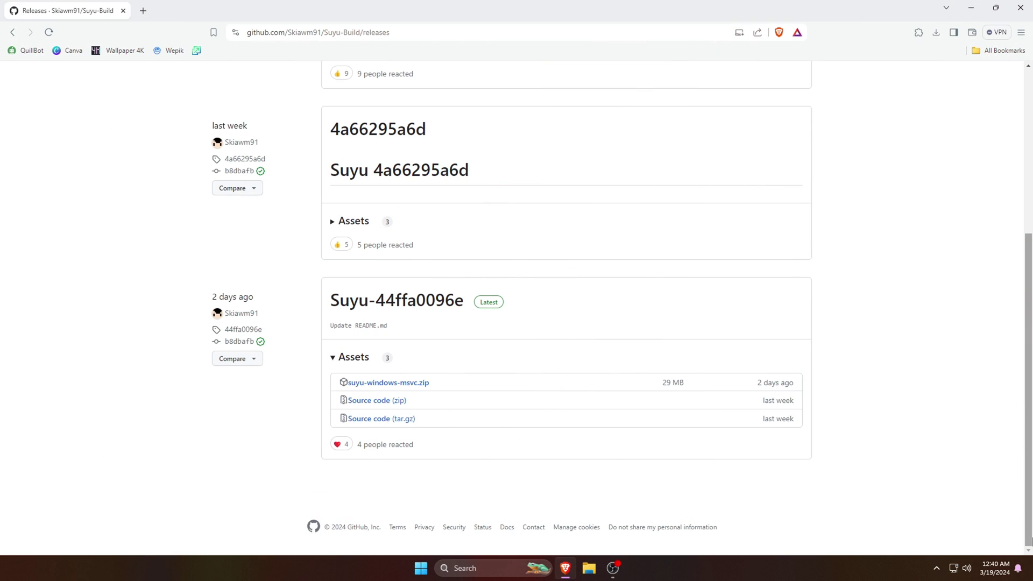
Step: Download suyu-windows-msvc.zip from the assets of the latest release, Suyu-44ffa0096e
left_click(381, 387)
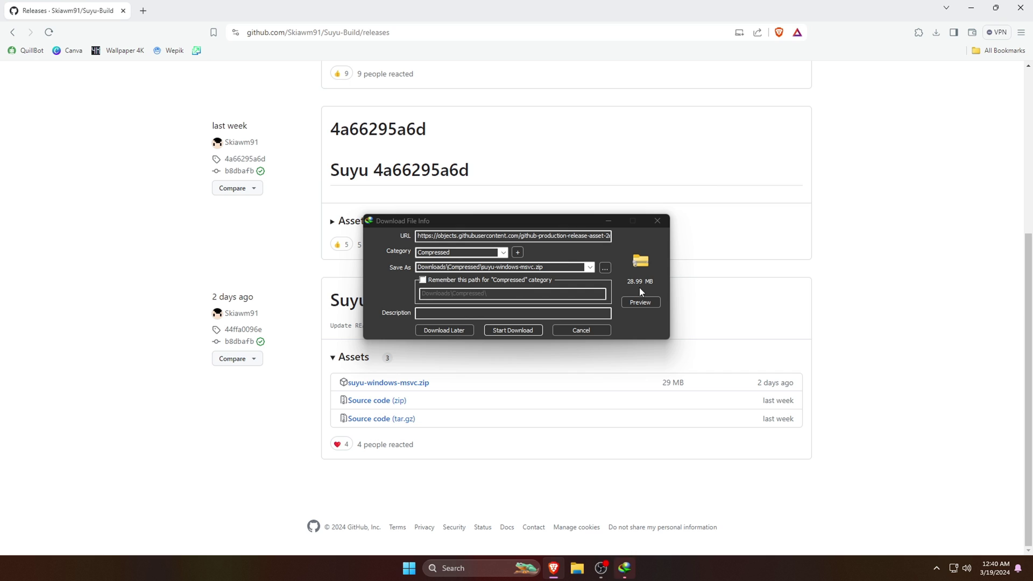
left_click(519, 330)
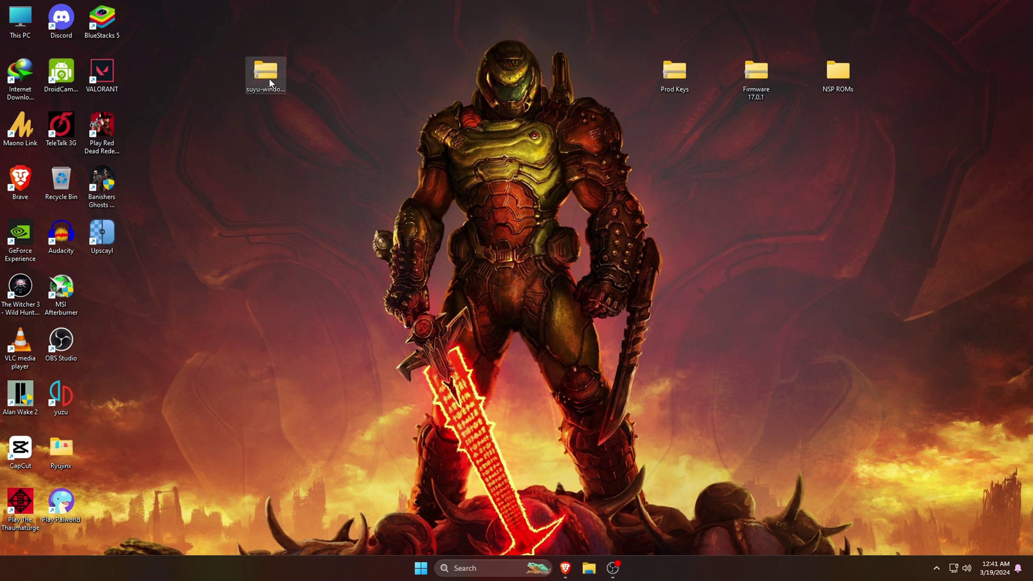
Step: Extract the suyu archive into a suyu-windows-msvc folder on the desktop and delete the archive
right_click(269, 79)
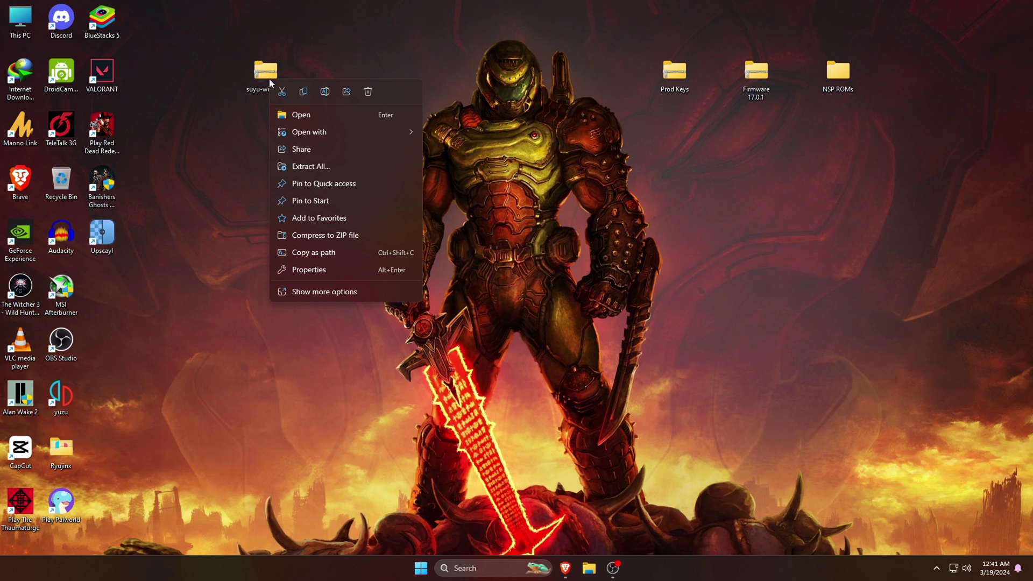
left_click(310, 291)
left_click(321, 175)
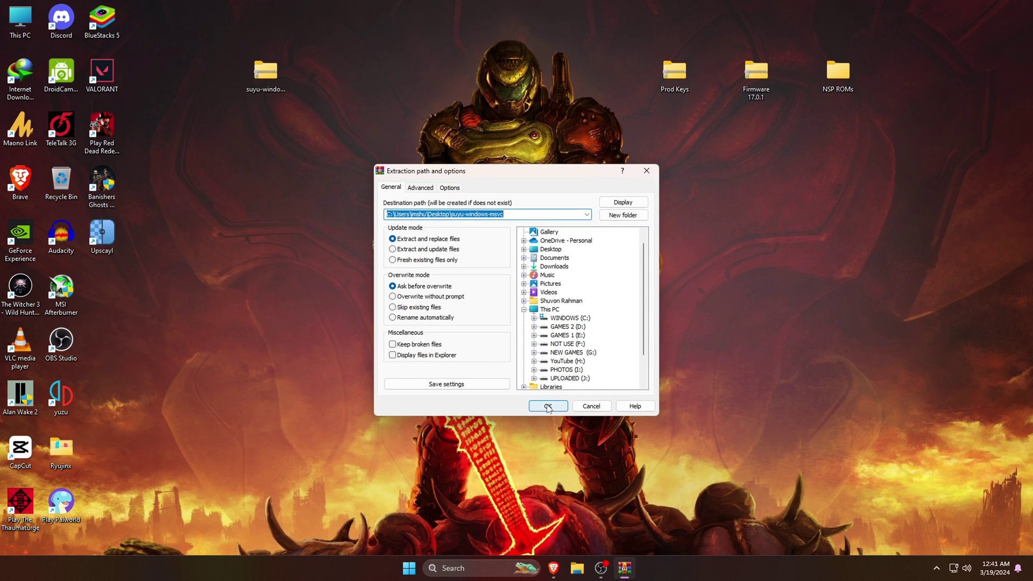
left_click(547, 404)
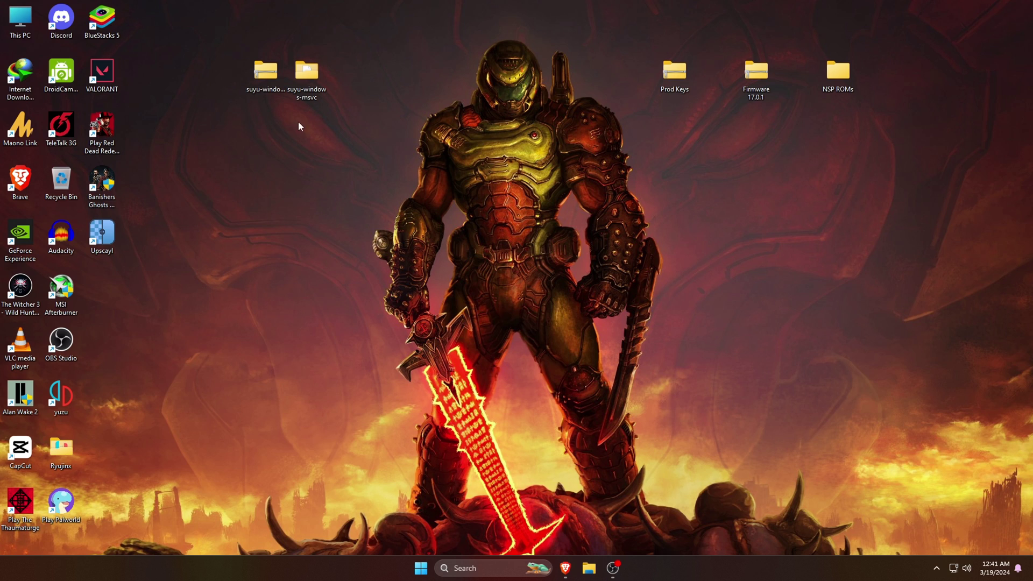
right_click(268, 79)
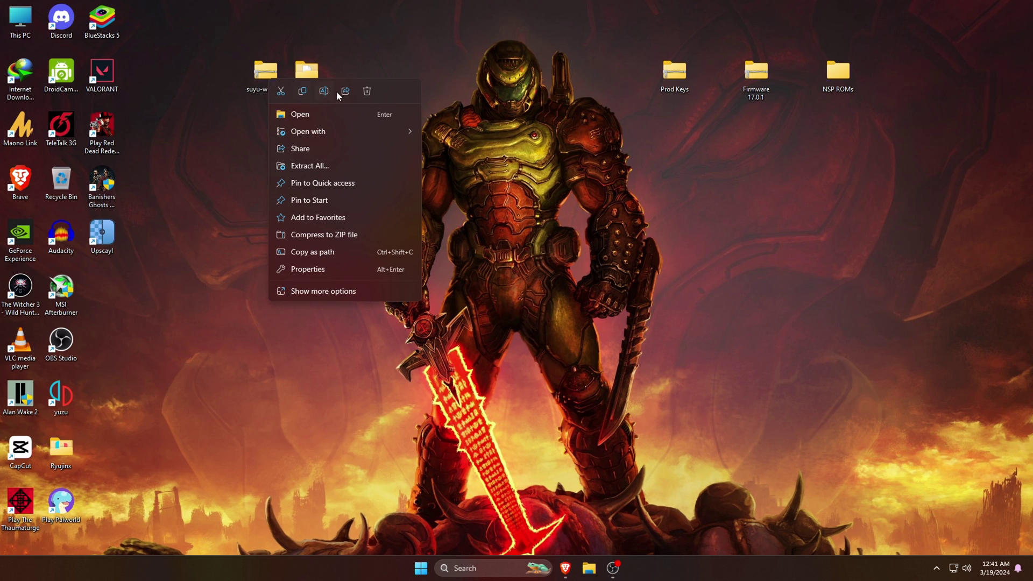
left_click(363, 95)
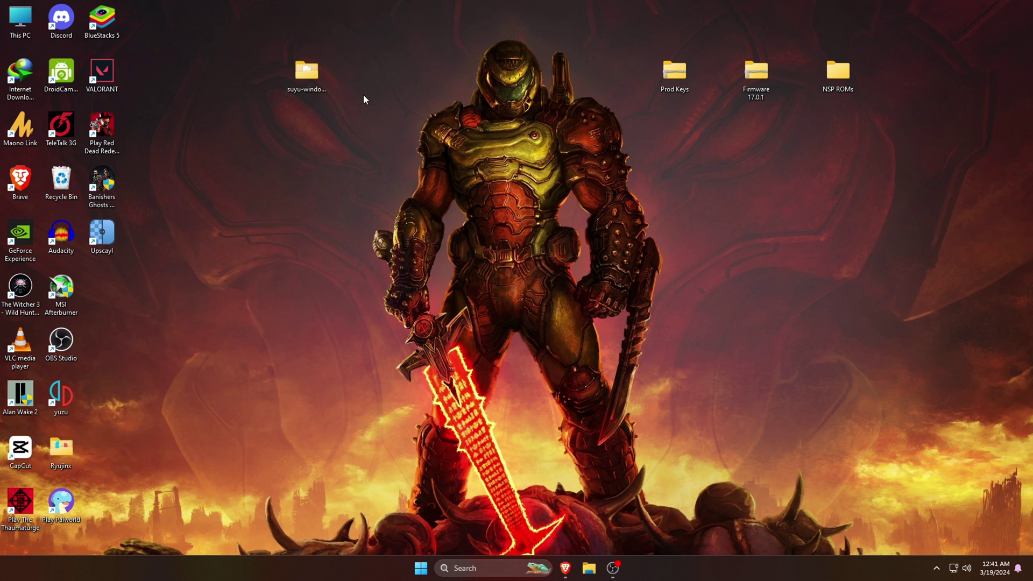
Step: Open the extracted suyu-windows-msvc folder, and check the game files in the desktop's NSP ROMs folder
left_click(310, 74)
right_click(310, 74)
left_click(344, 110)
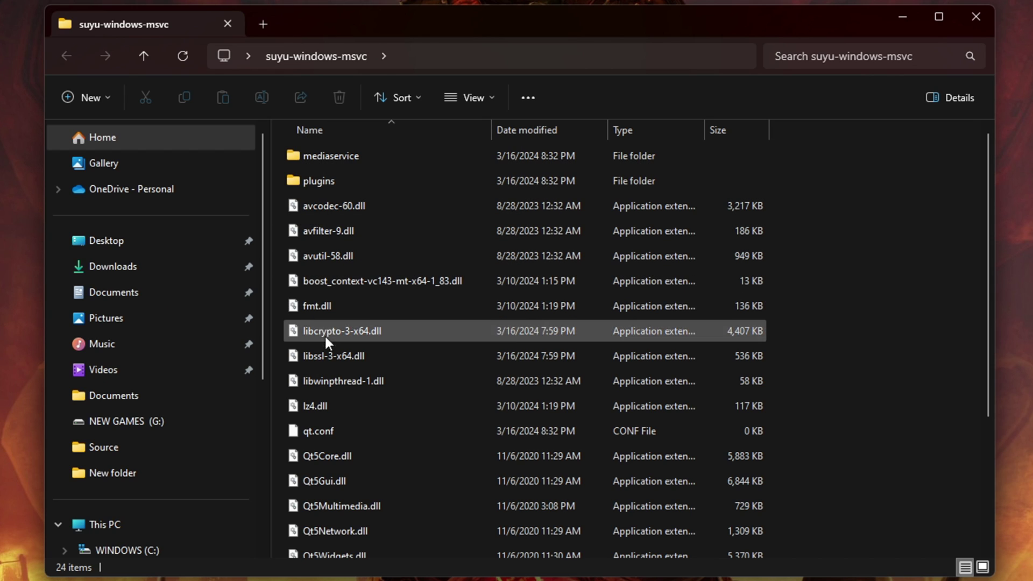
scroll(328, 377, "down", 2)
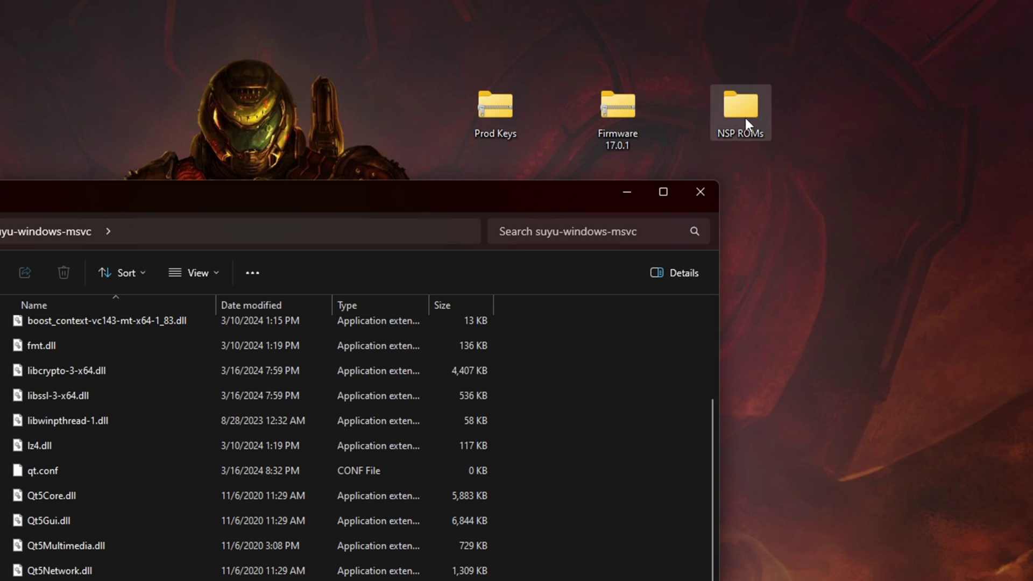
double_click(748, 132)
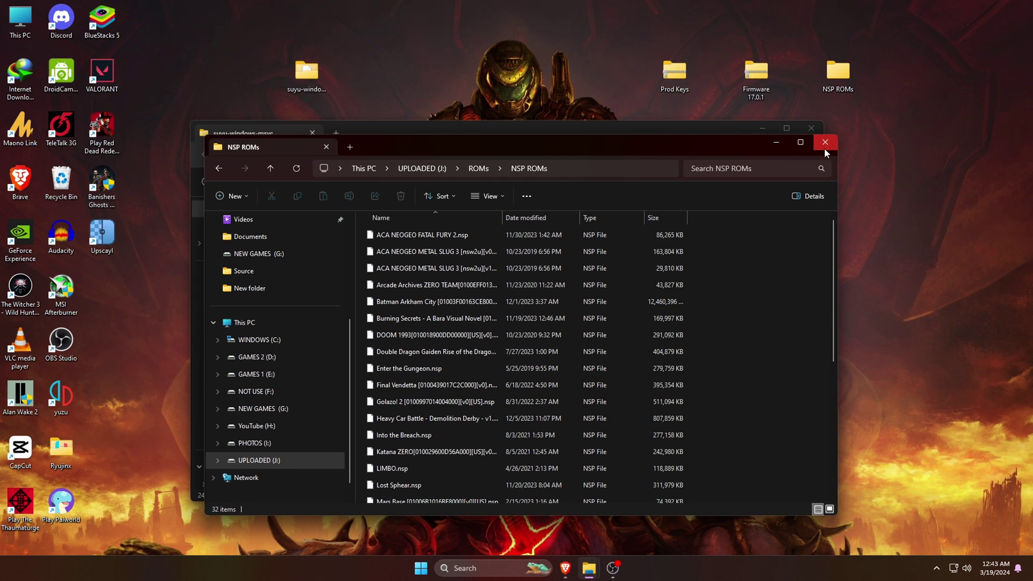
left_click(823, 142)
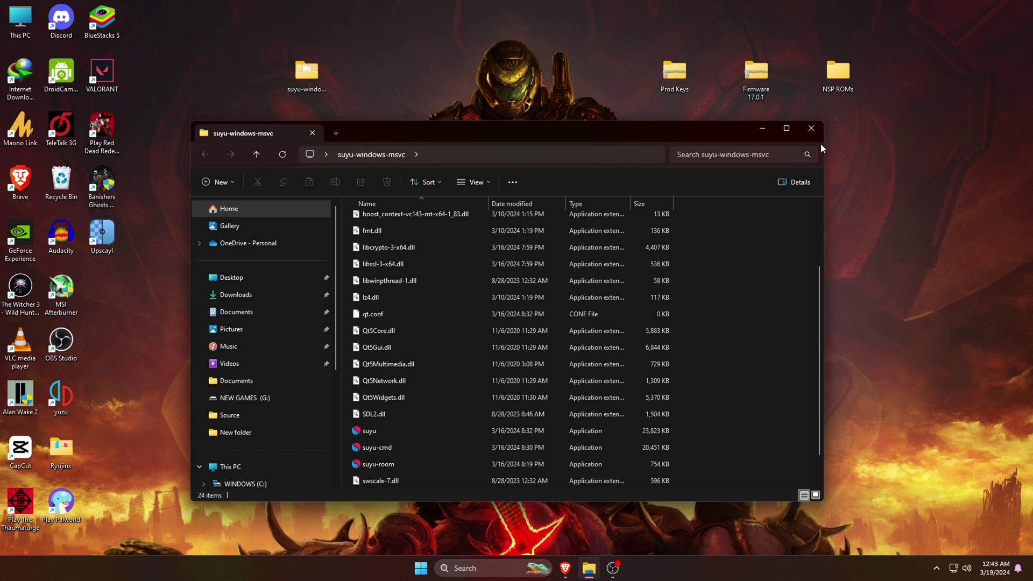
Step: Launch the suyu application from the extracted folder and dismiss the missing encryption keys warning
double_click(401, 431)
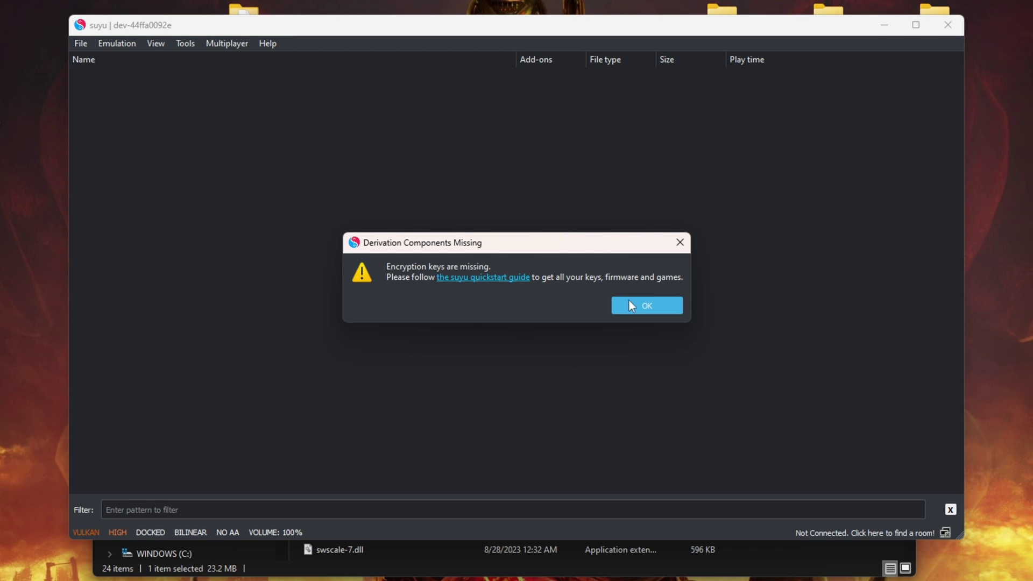
left_click(652, 305)
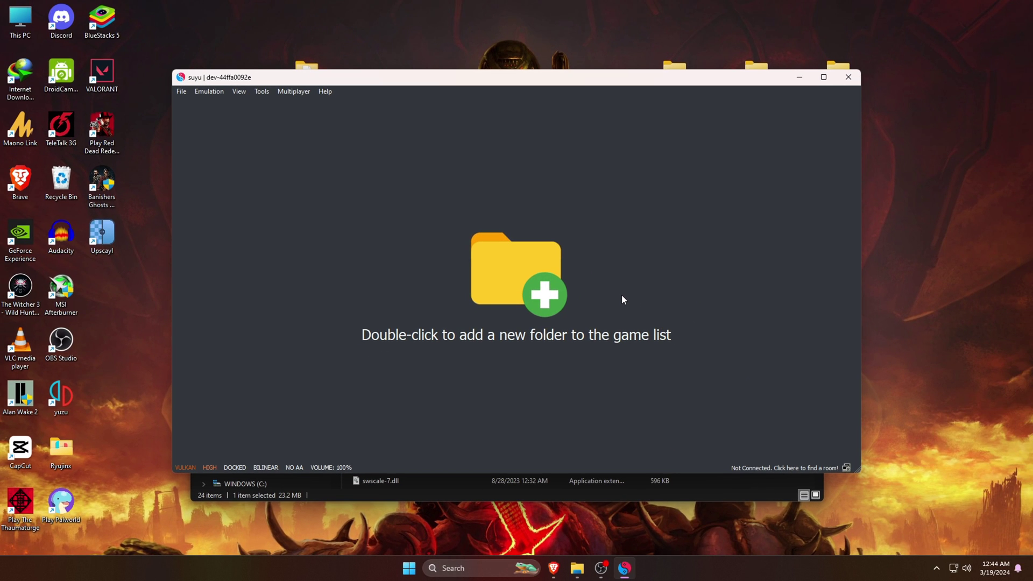
Step: Minimise the suyu-windows-msvc folder window and move the suyu window down to uncover the desktop folders
left_click(699, 495)
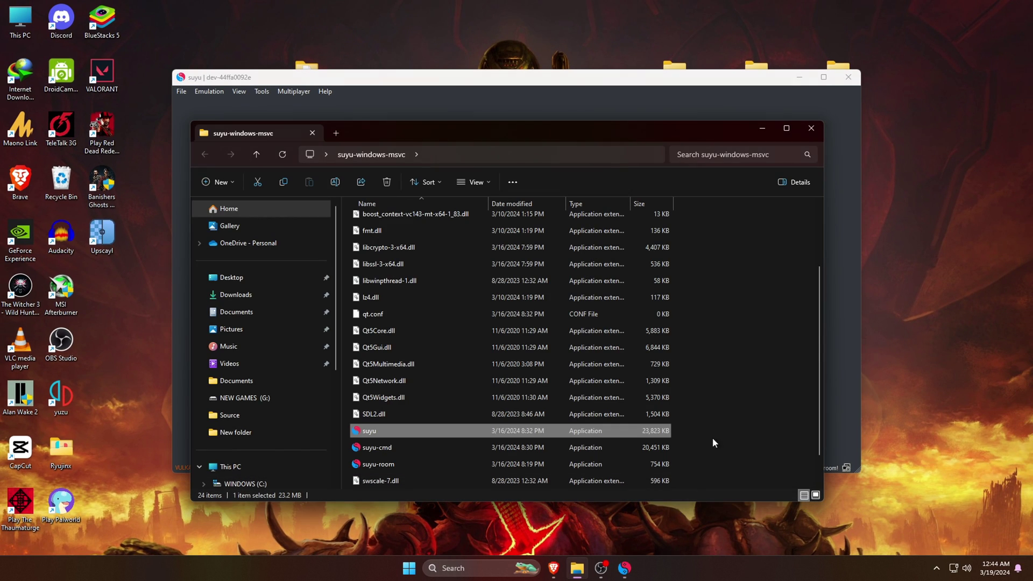
left_click(762, 131)
left_click_drag(563, 89, 561, 129)
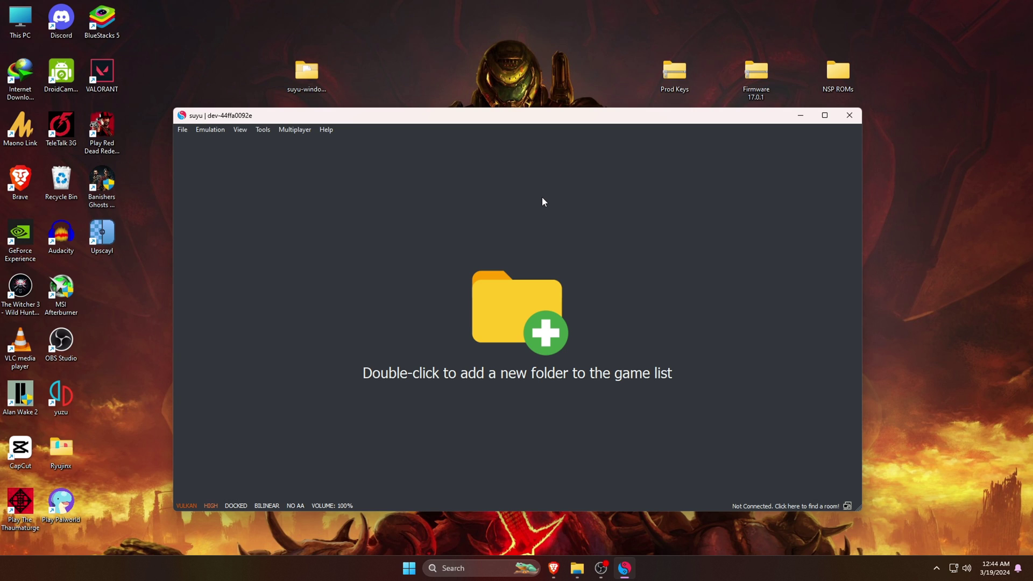
Step: Extract the Prod Keys archive in place on the desktop and delete the archive
left_click(682, 86)
right_click(682, 86)
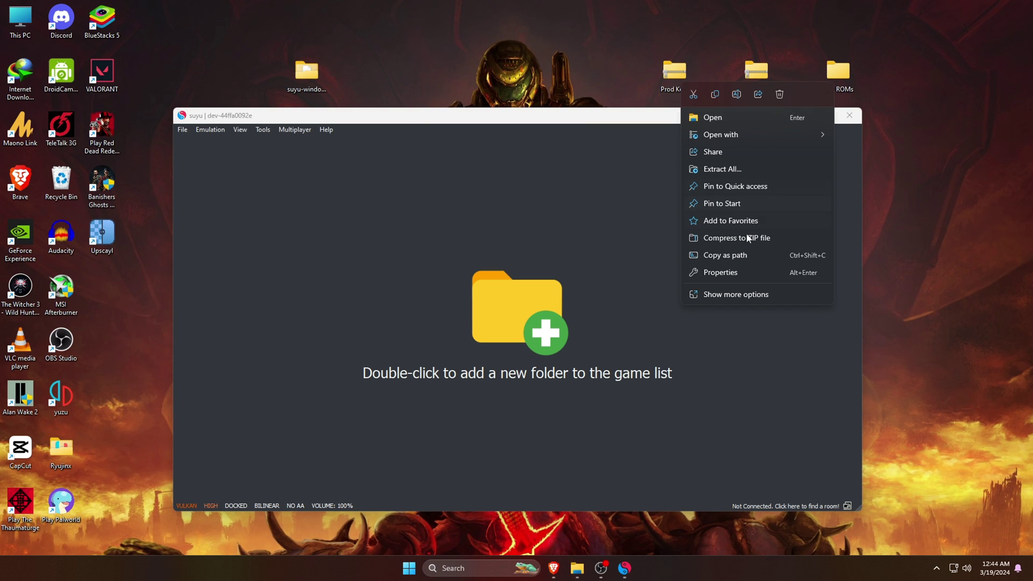
left_click(751, 295)
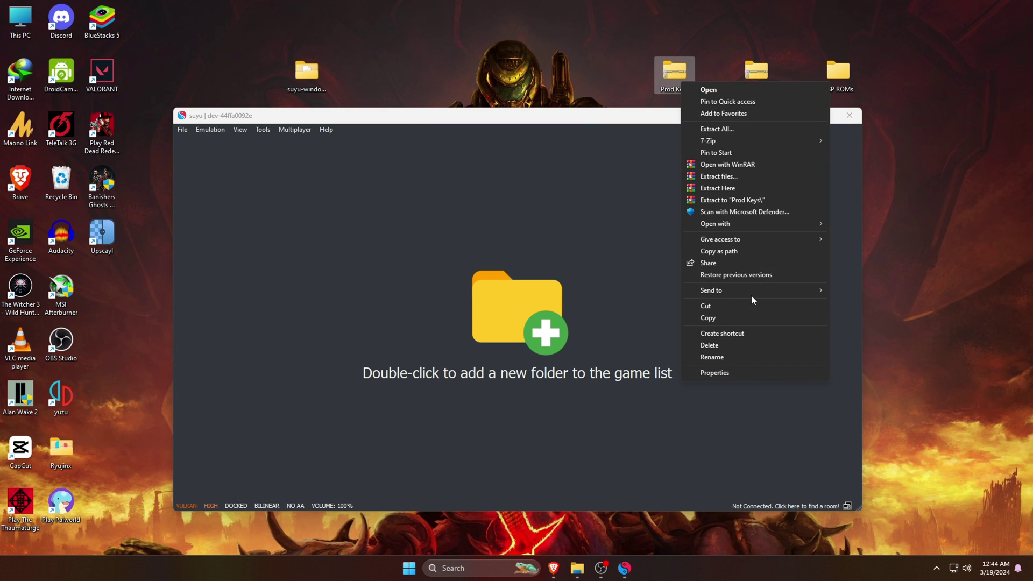
left_click(734, 188)
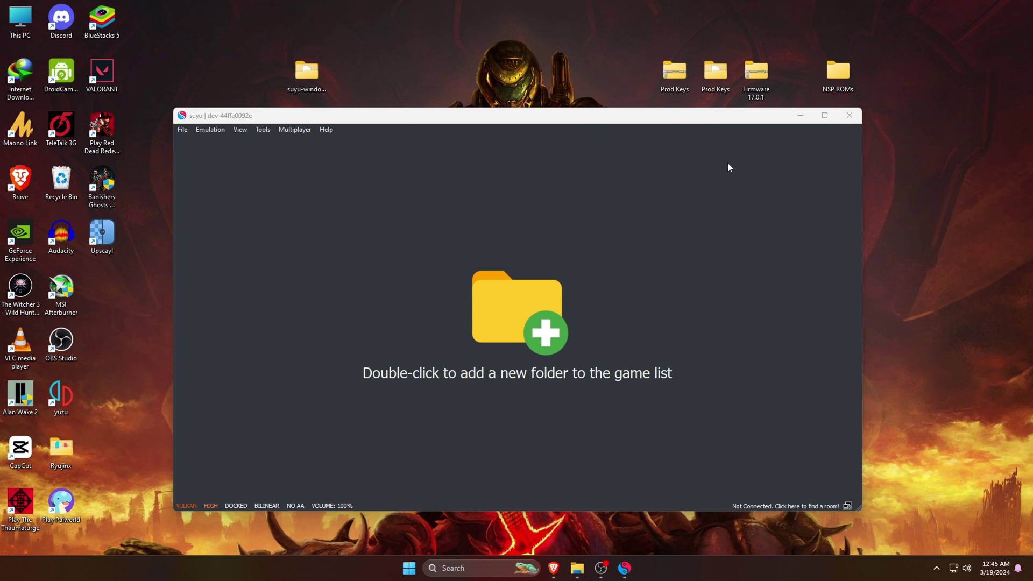
right_click(675, 83)
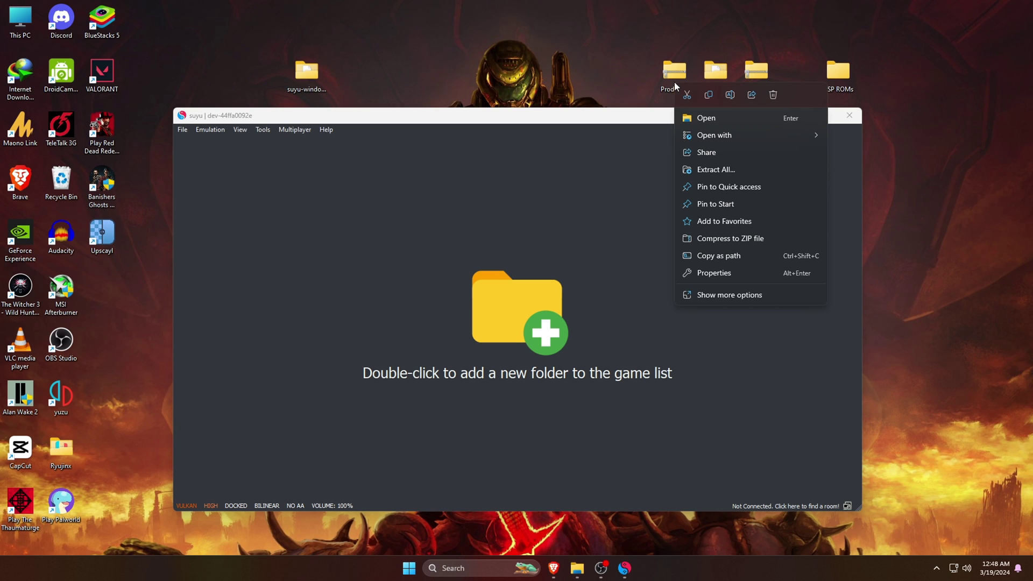
left_click(776, 94)
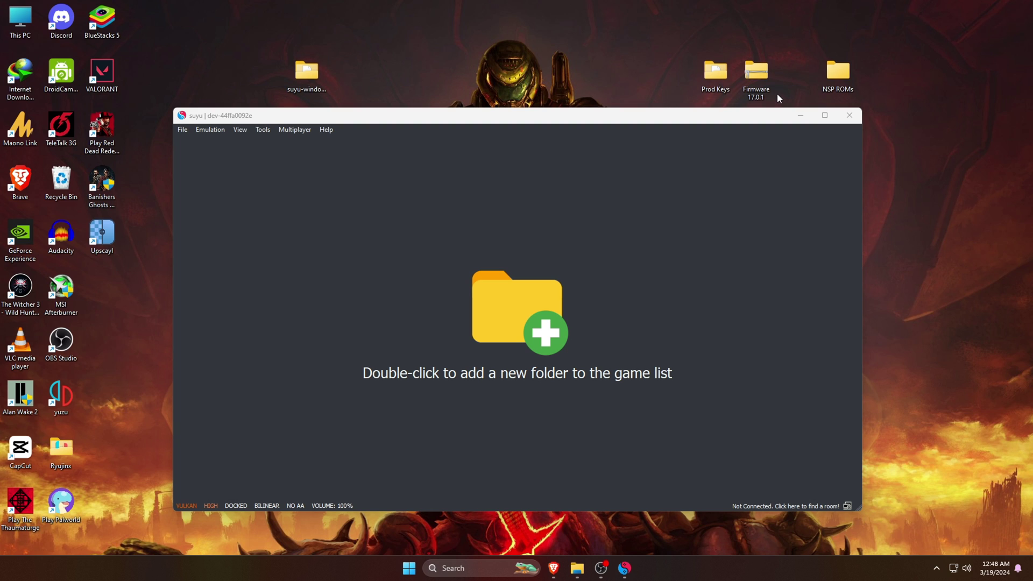
Step: Open the extracted Prod Keys folder, and open the keys folder inside suyu's data folder
right_click(711, 82)
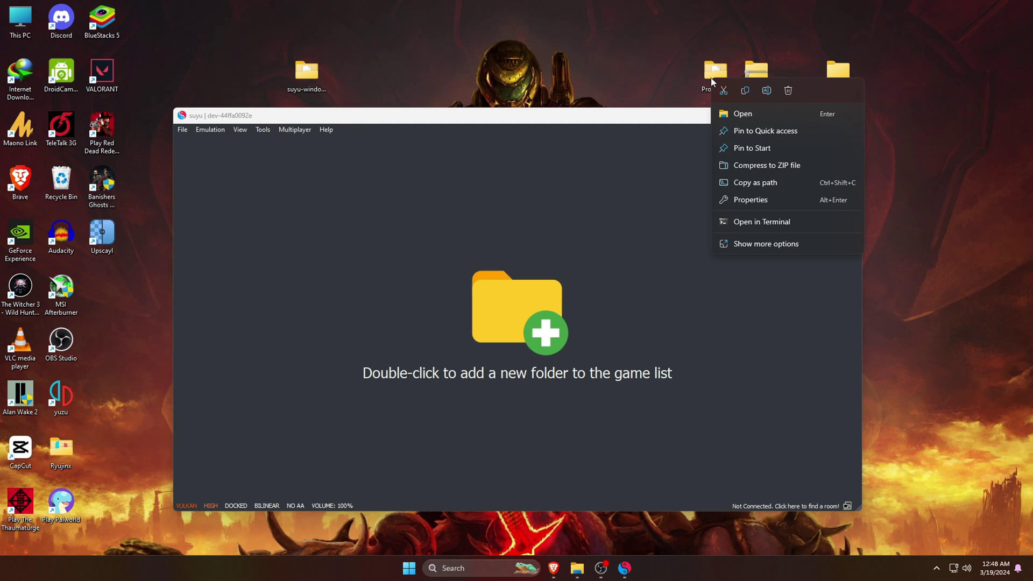
left_click(727, 111)
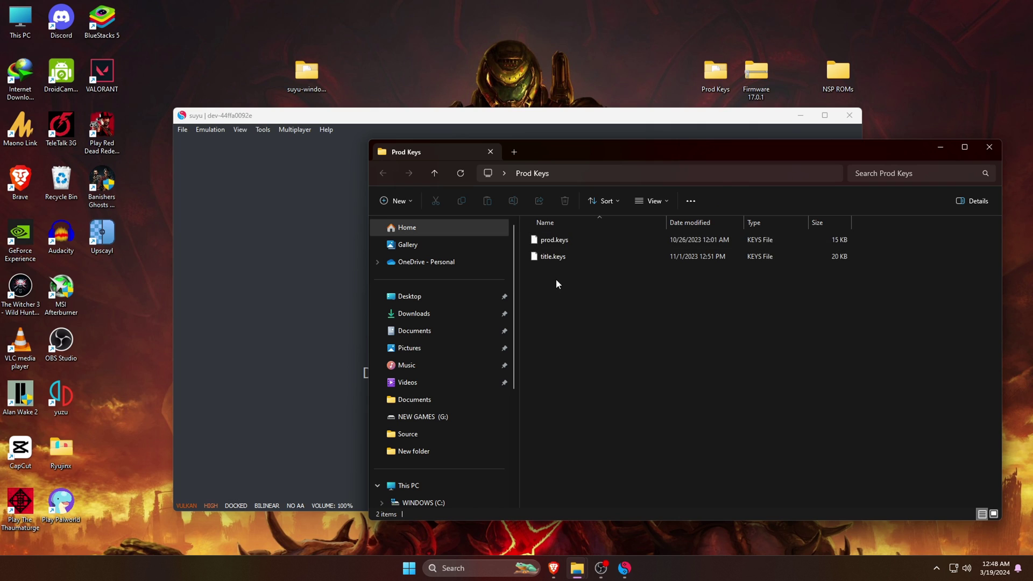
left_click(316, 234)
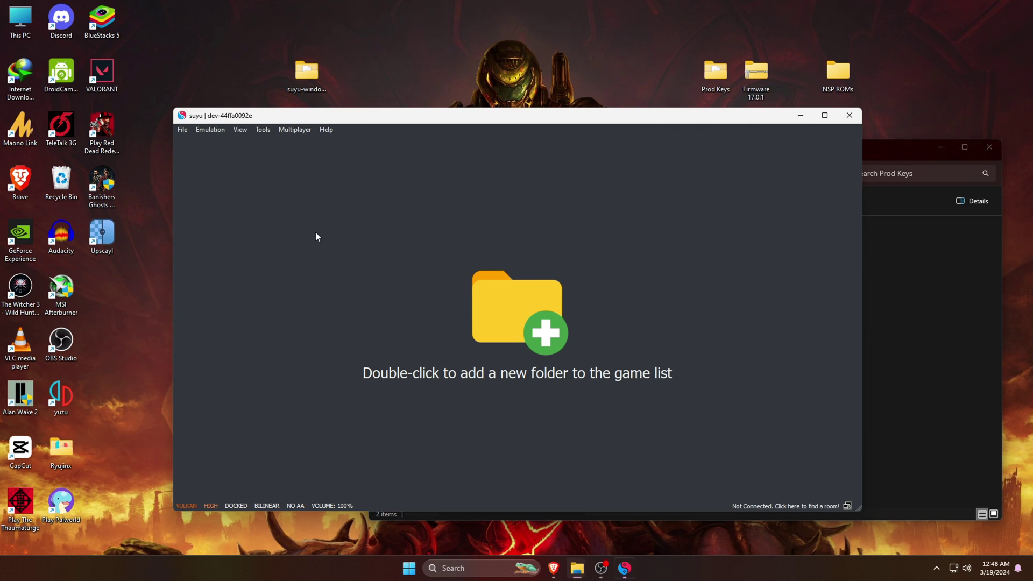
left_click(182, 130)
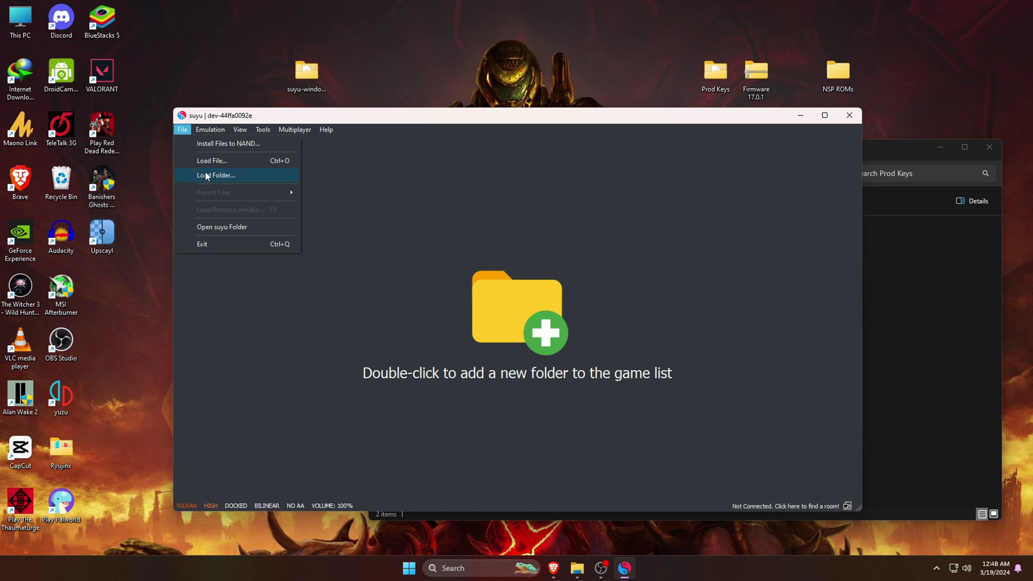
left_click(239, 227)
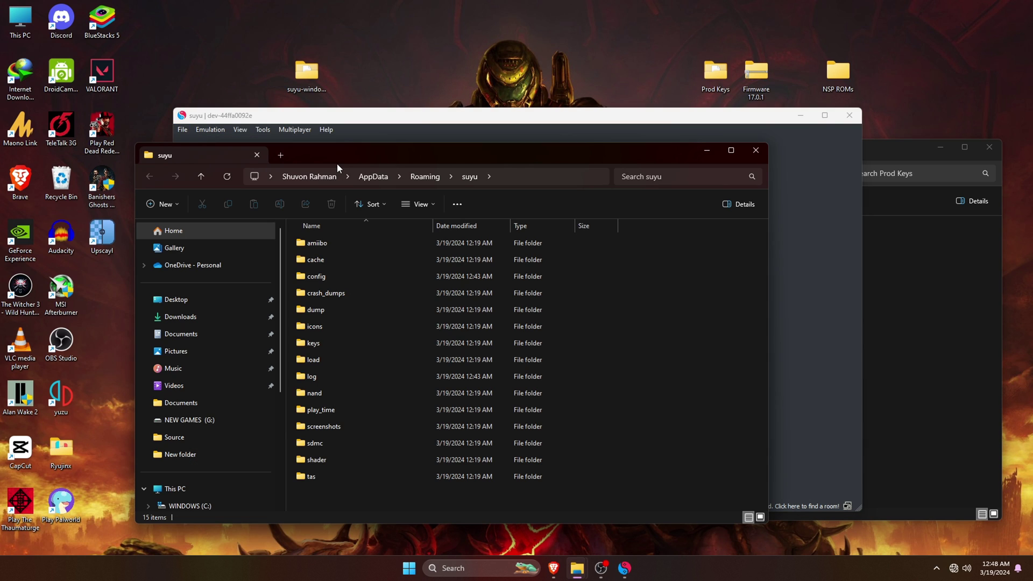
double_click(321, 342)
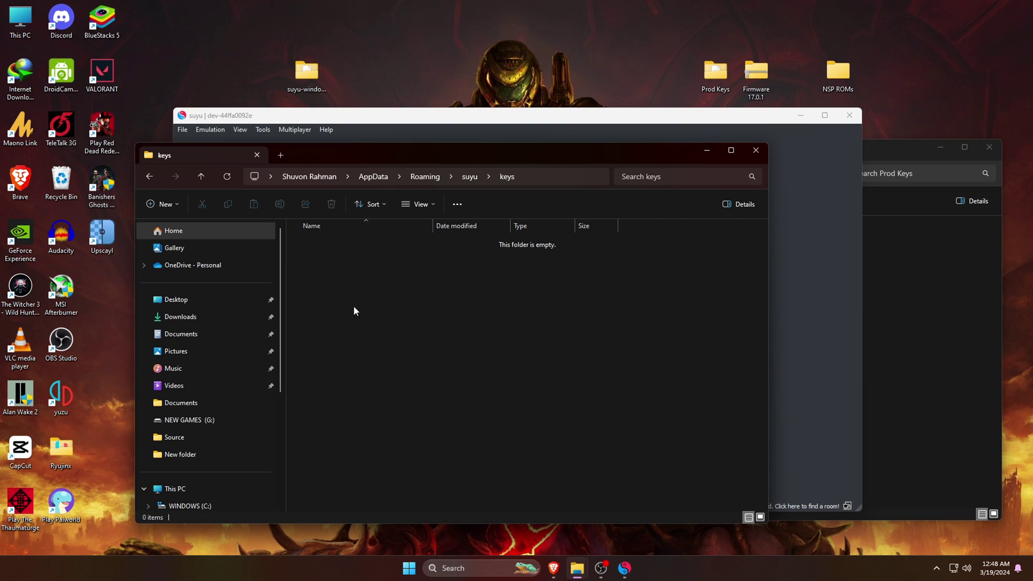
Step: Move prod.keys and title.keys from the Prod Keys folder into suyu's keys folder, and close the keys folder window
left_click(895, 304)
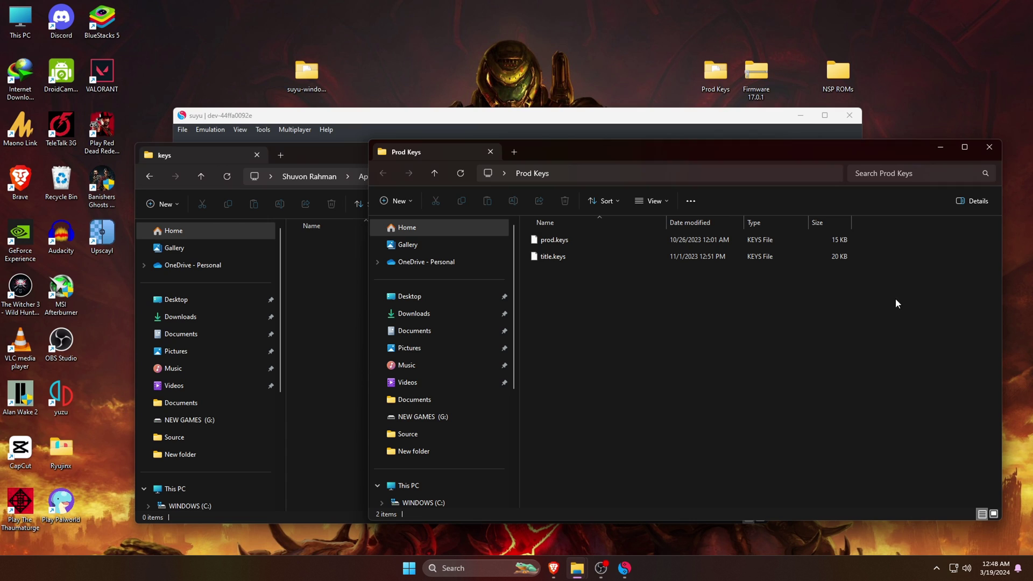
left_click_drag(564, 278, 335, 274)
left_click(335, 275)
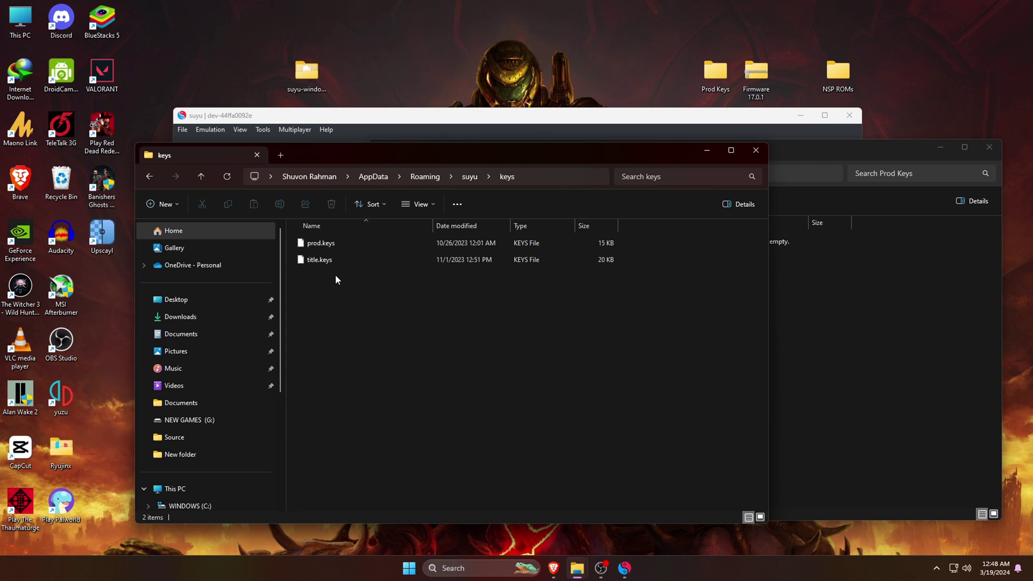
left_click(756, 151)
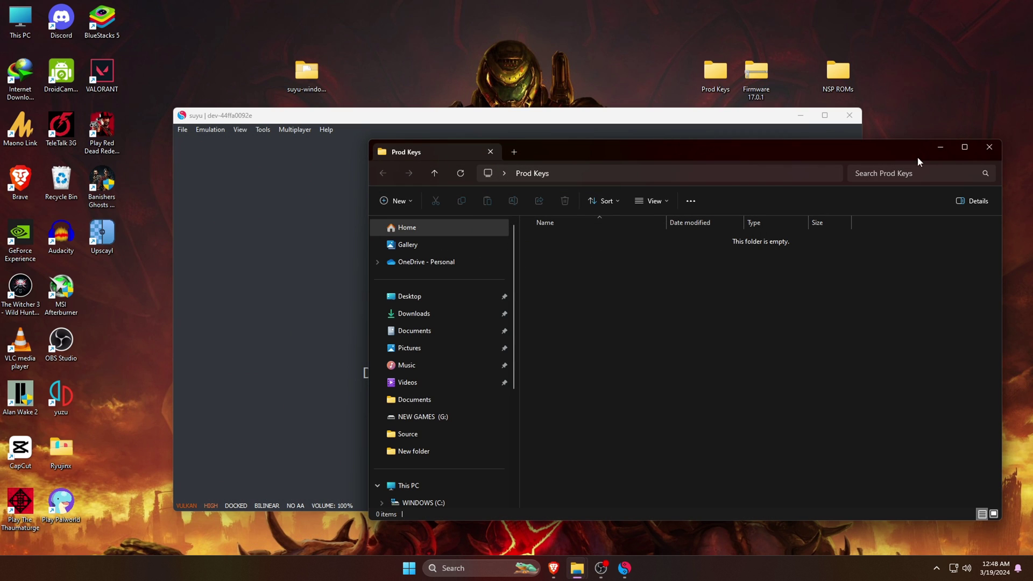
Step: Close the Prod Keys folder window, extract the Firmware 17.0.1 archive in place on the desktop and delete the archive
left_click(987, 155)
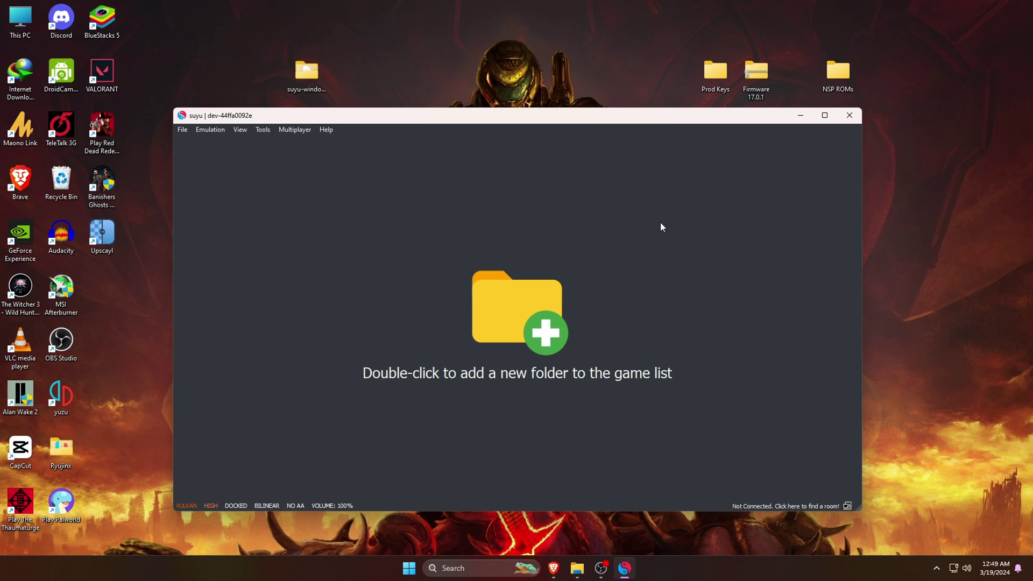
right_click(755, 90)
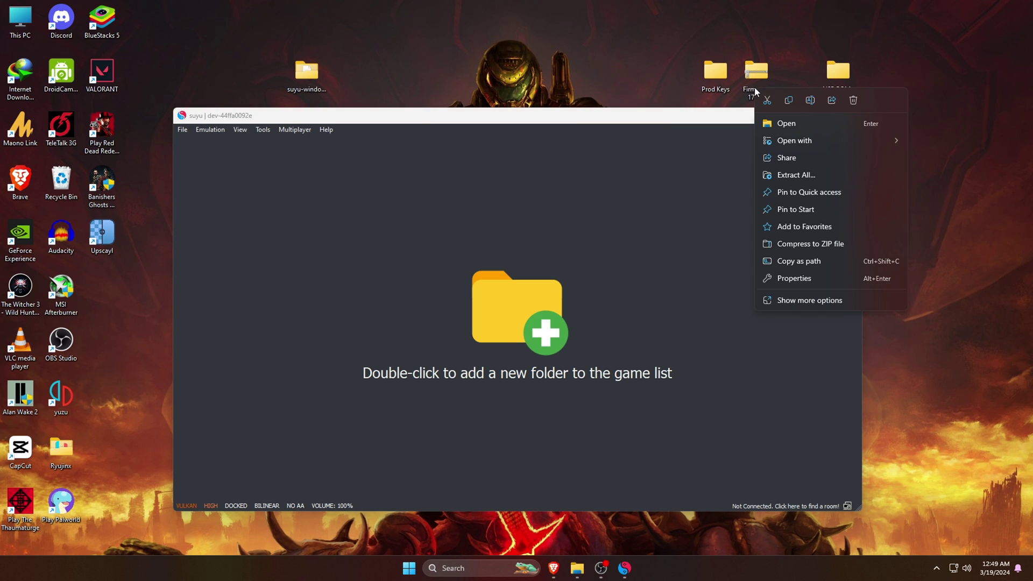
left_click(788, 299)
left_click(792, 183)
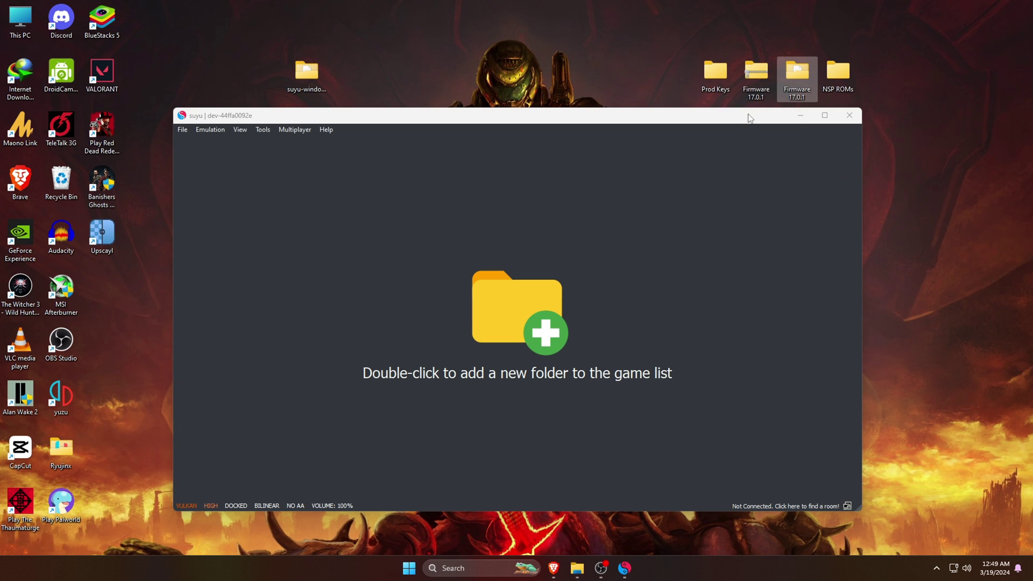
right_click(757, 91)
left_click(853, 96)
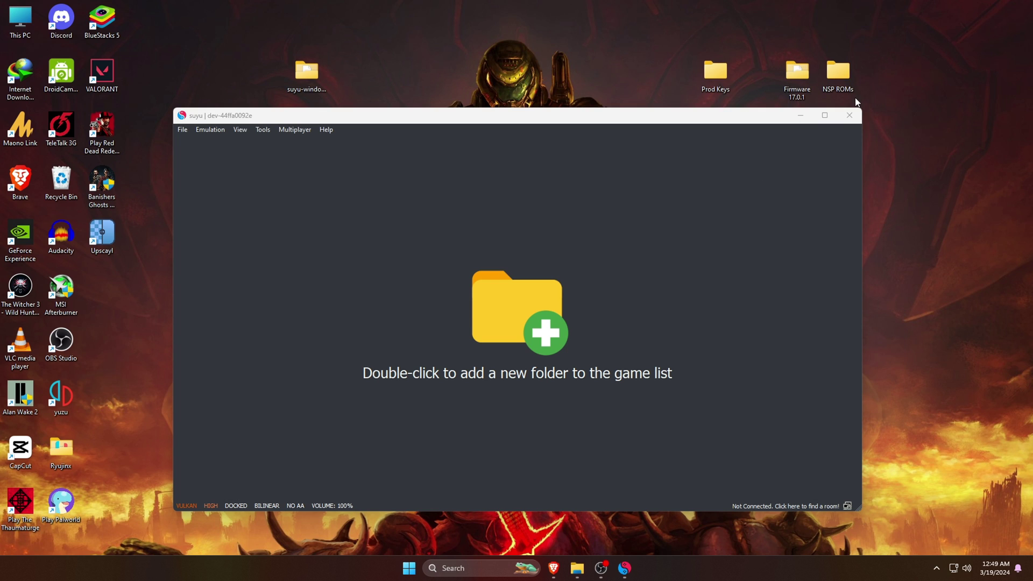
Step: Open the extracted Firmware 17.0.1 folder and move its window aside so the suyu window can be used
double_click(798, 86)
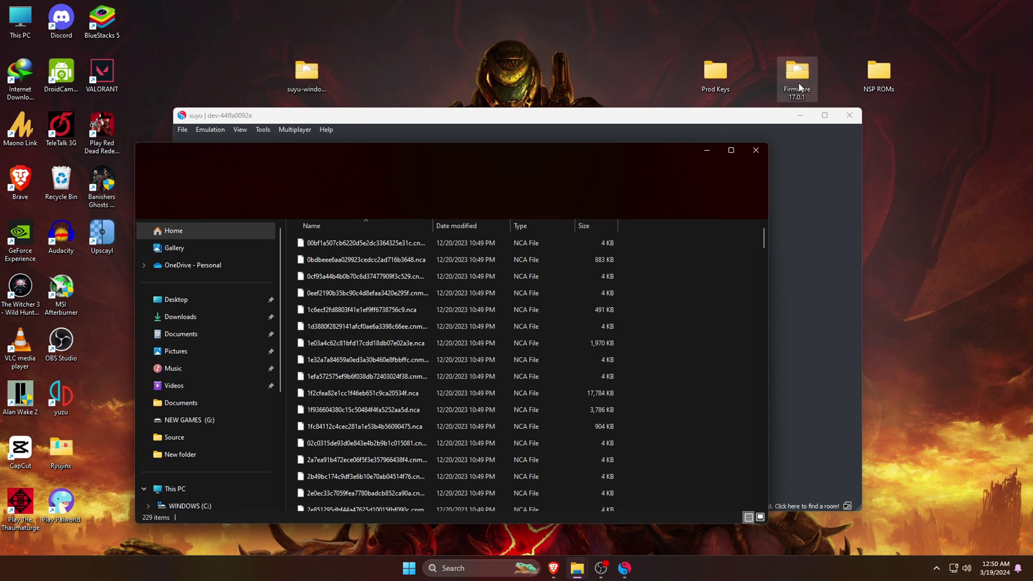
left_click_drag(476, 153, 778, 159)
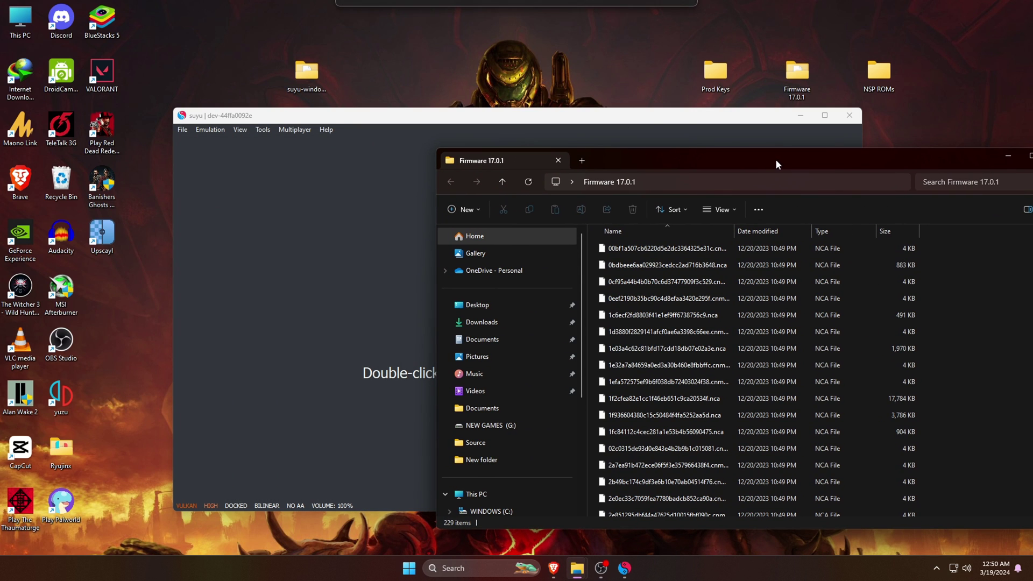
left_click(374, 179)
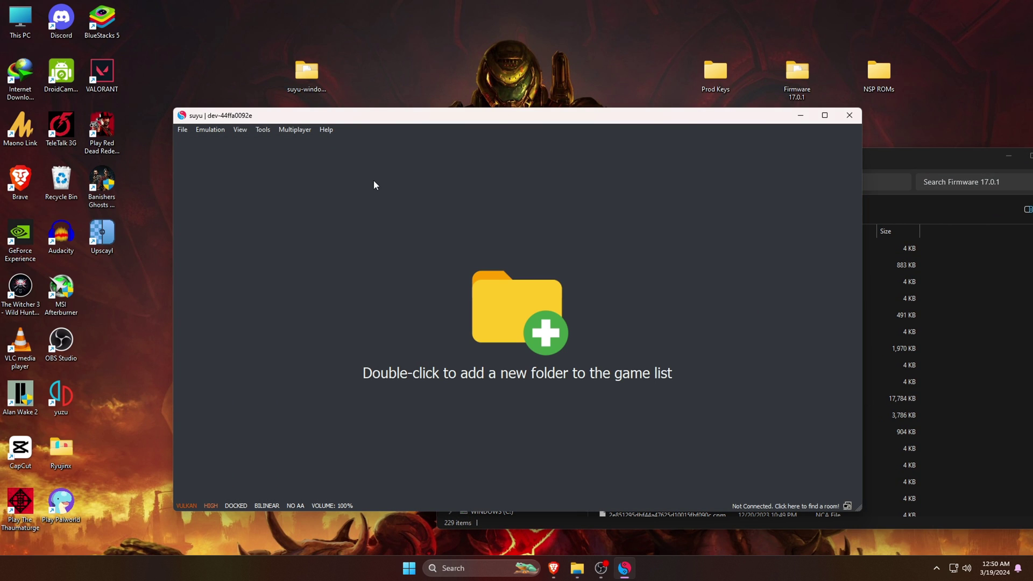
Step: Open suyu's data folder and go to nand > system > Contents > registered
left_click(181, 131)
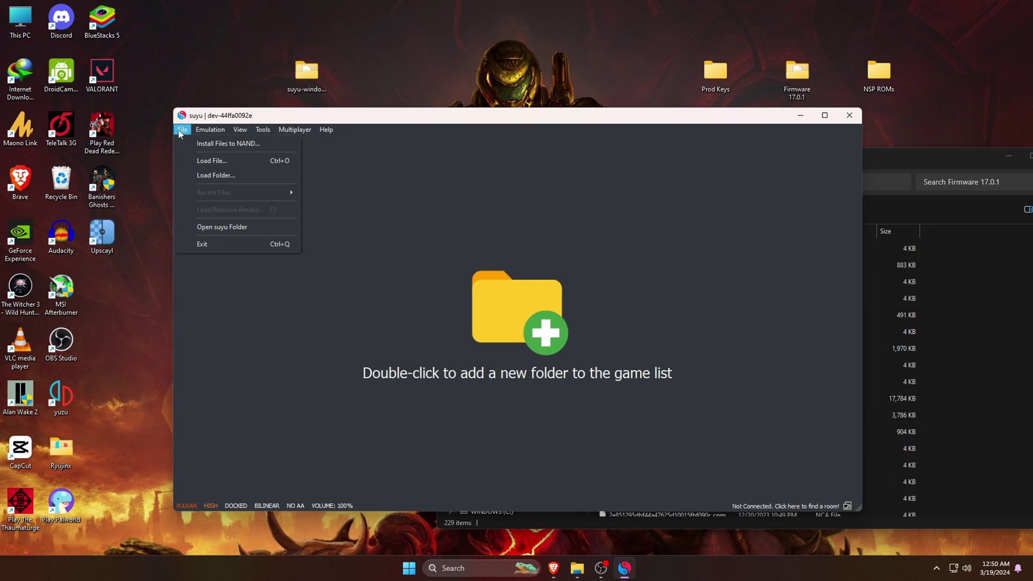
left_click(247, 227)
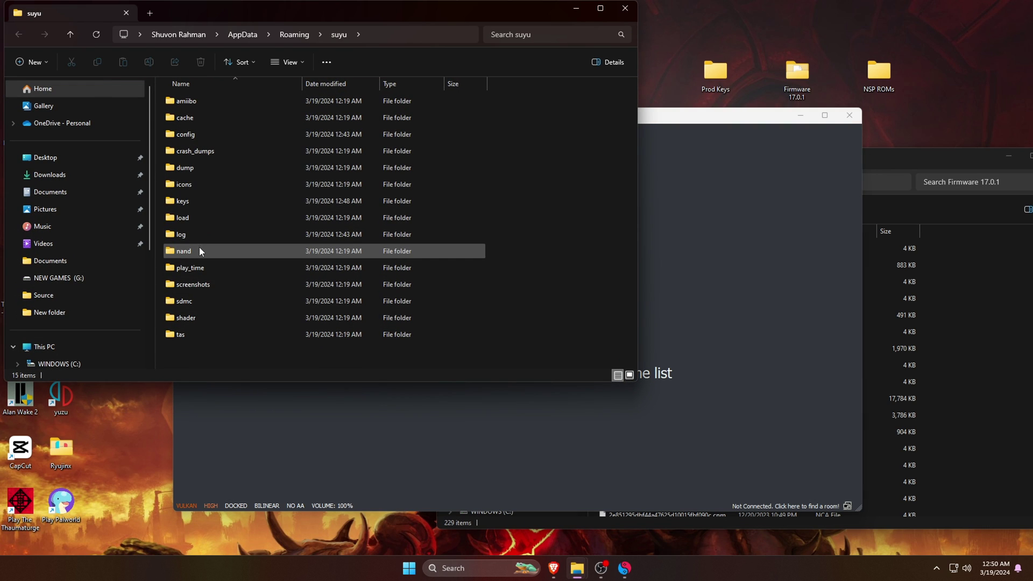
double_click(199, 251)
double_click(197, 99)
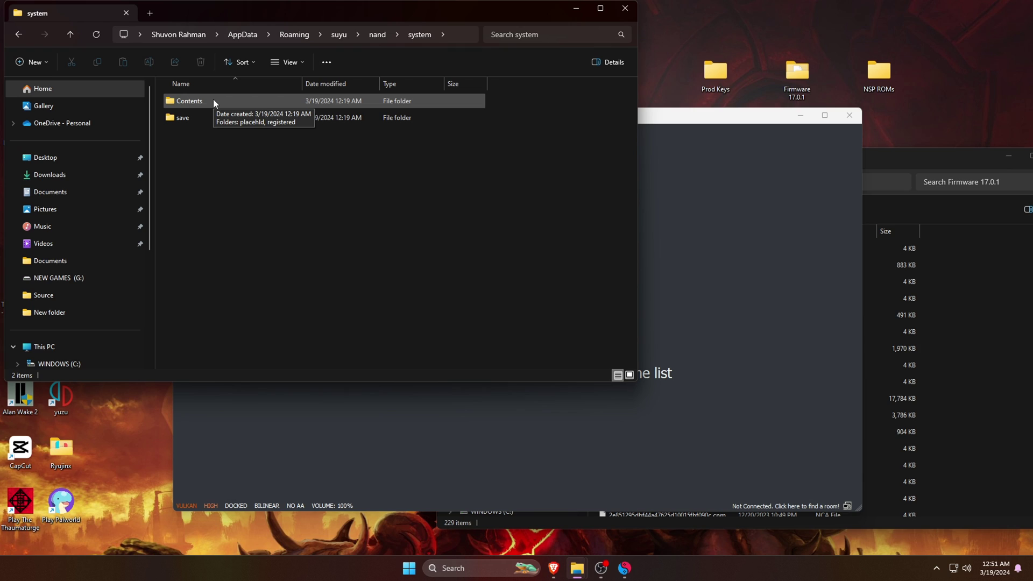
double_click(213, 100)
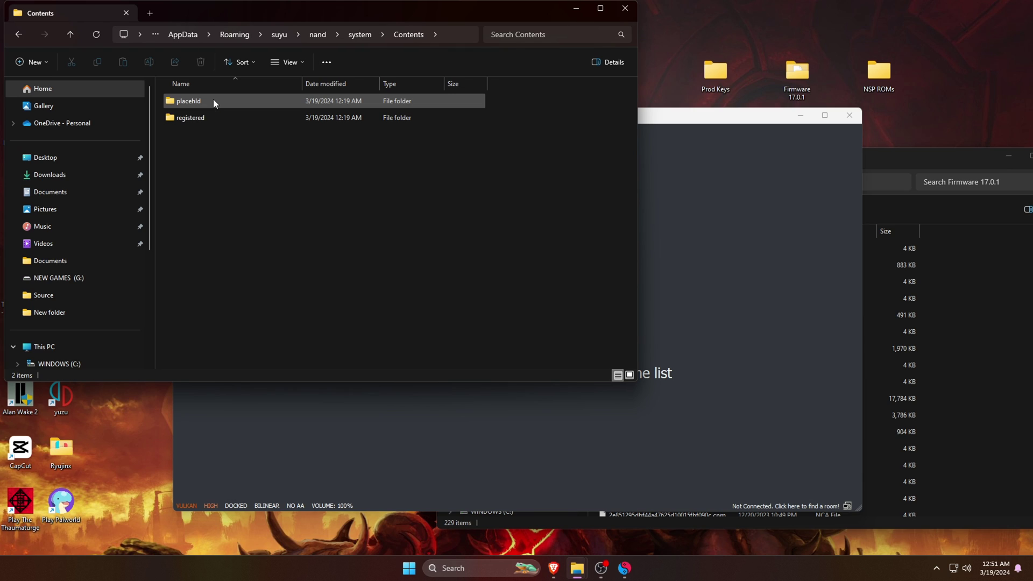
double_click(215, 116)
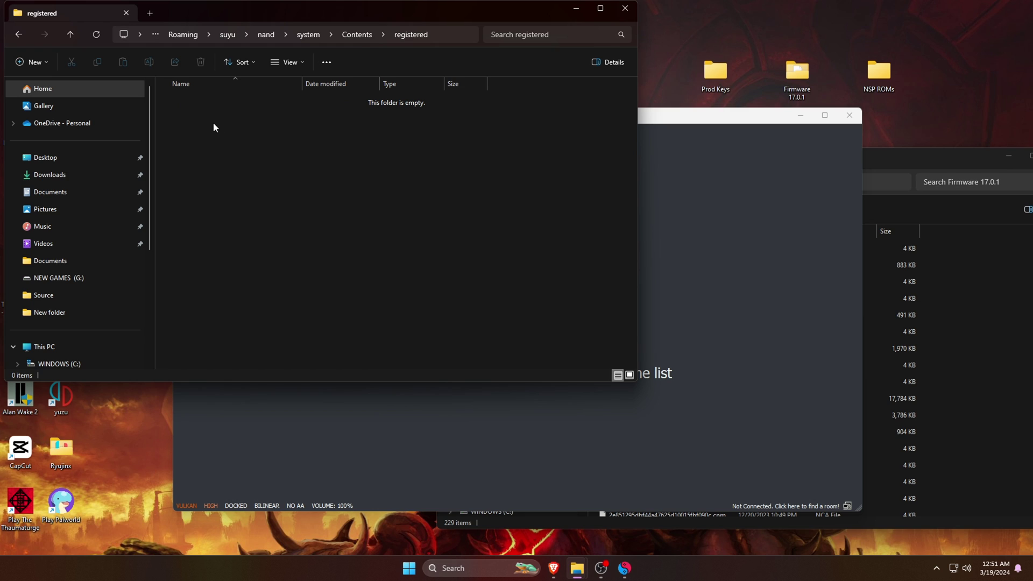
Step: Copy all files from the Firmware 17.0.1 folder into suyu's registered folder, and close the registered folder window
left_click(974, 287)
key("ctrl+a")
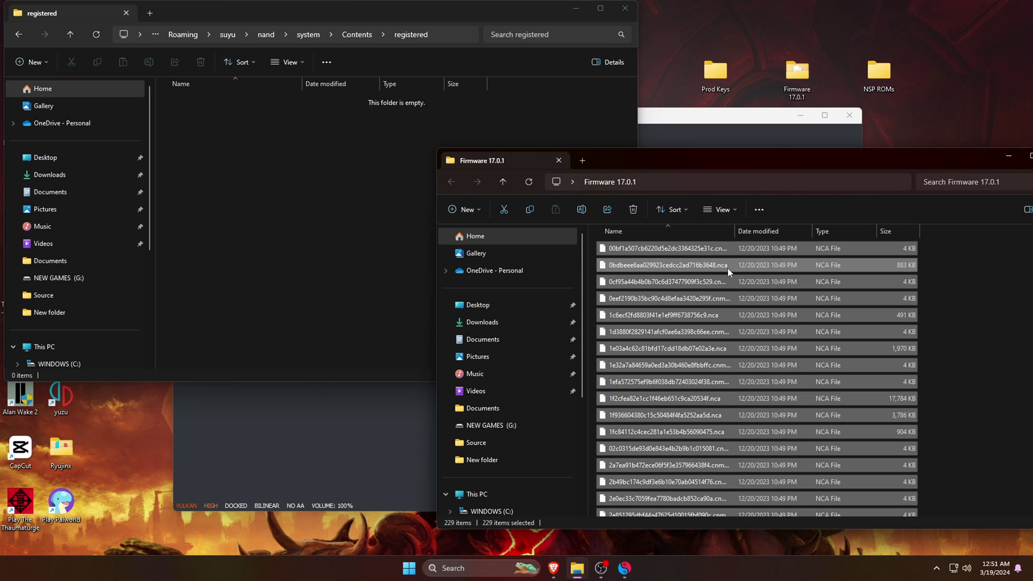
right_click(729, 271)
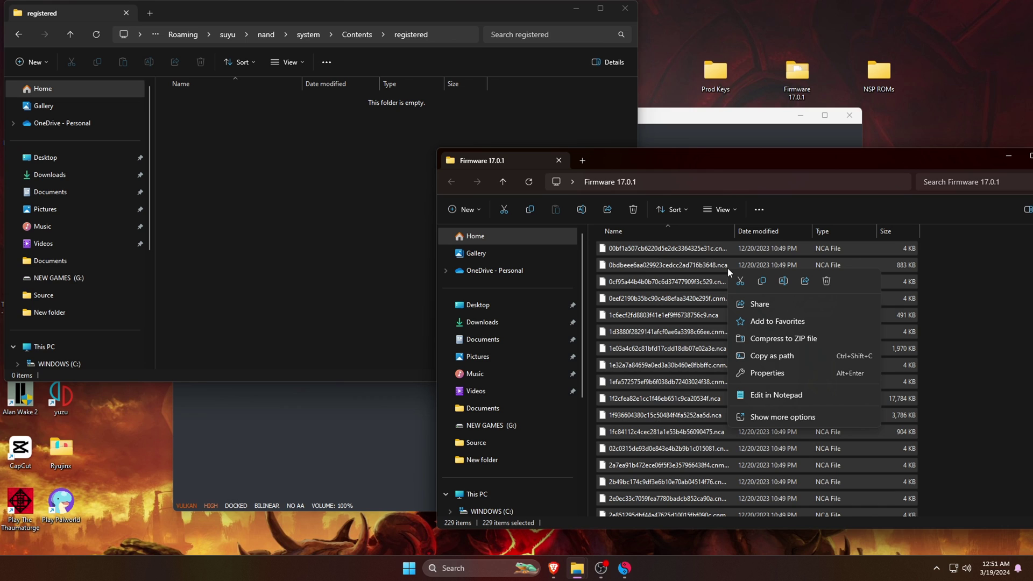
left_click(762, 281)
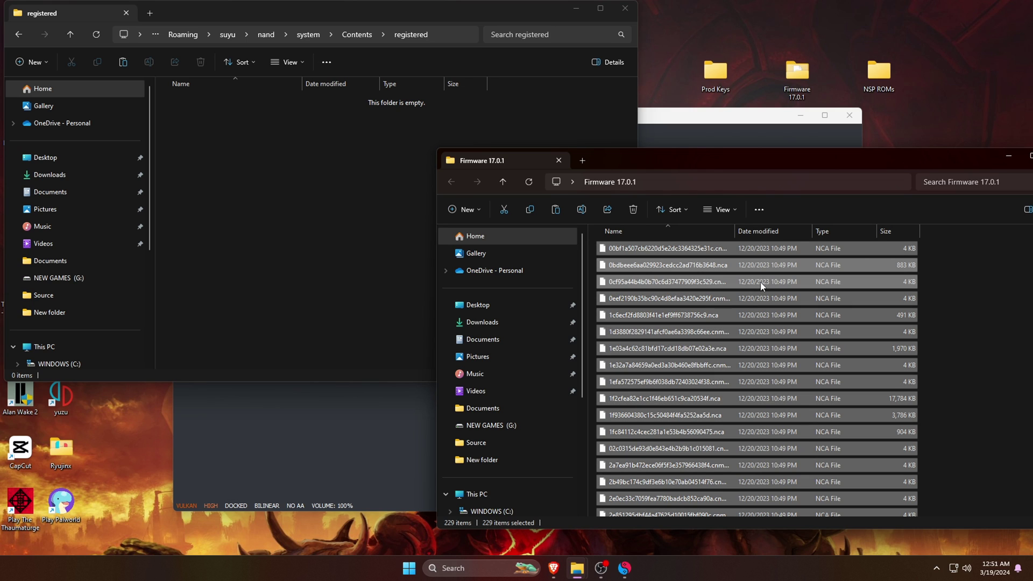
left_click(235, 184)
right_click(235, 179)
left_click(246, 191)
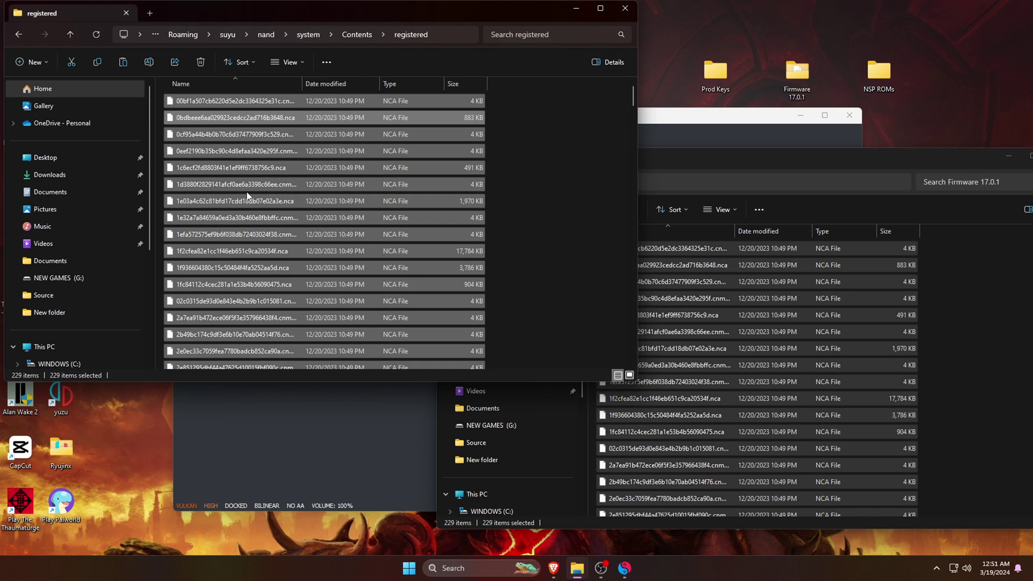
left_click(624, 8)
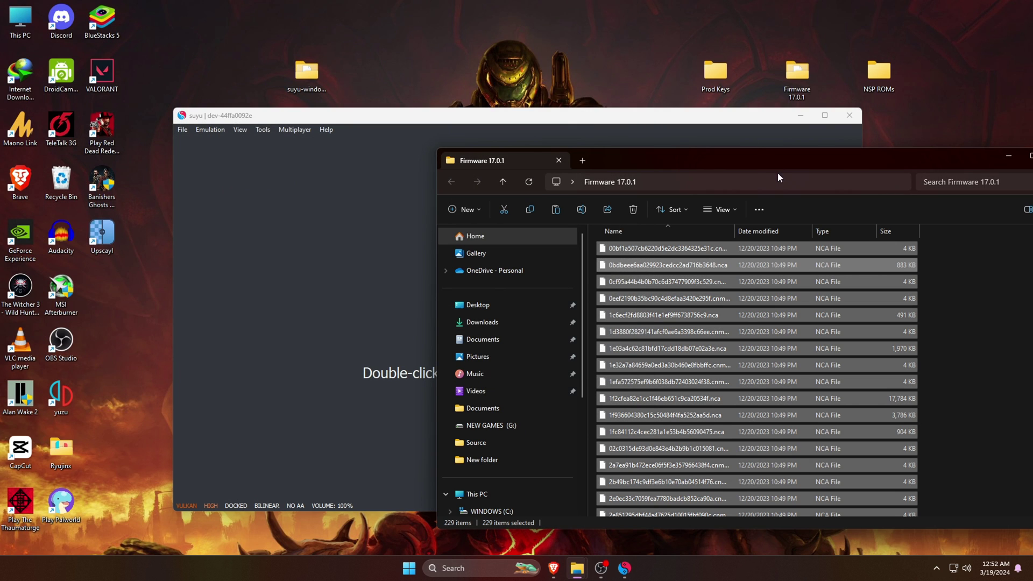
Step: Close the Firmware 17.0.1 folder window and maximise the suyu window
left_click_drag(973, 164, 789, 166)
left_click(864, 158)
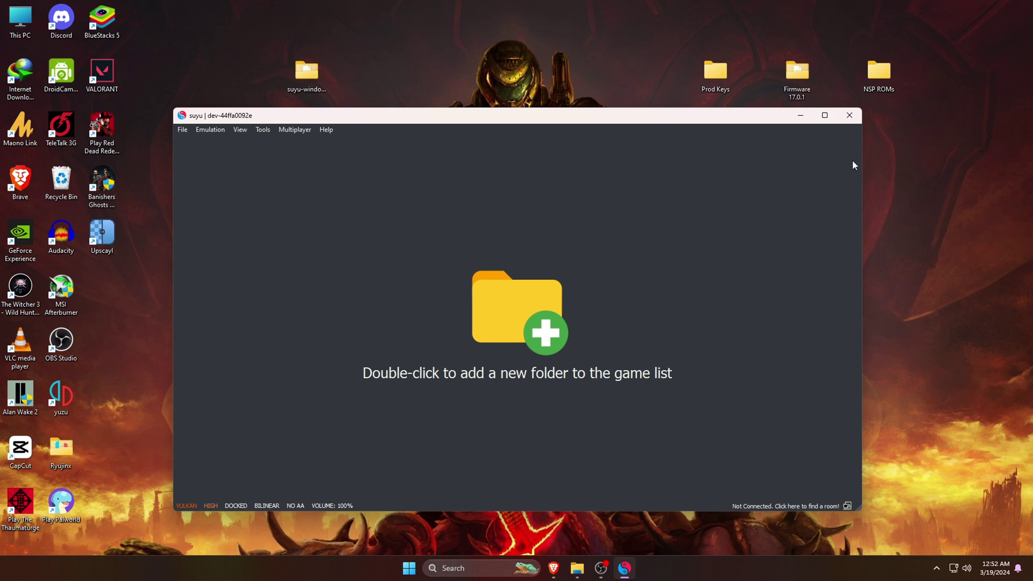
left_click(825, 116)
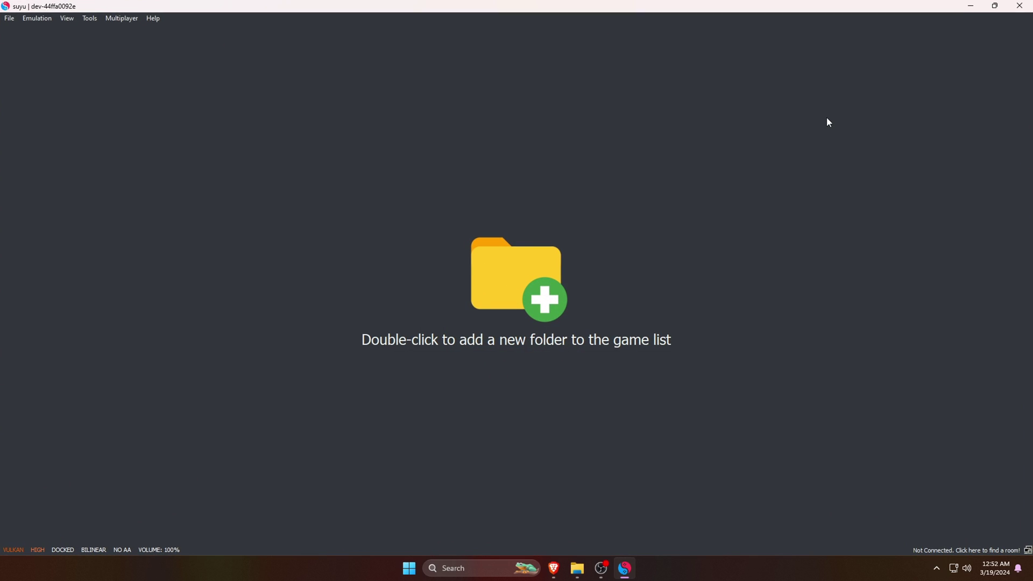
Step: Start adding a game folder in suyu and browse to ROMs > NSP ROMs on the UPLOADED (J:) drive
double_click(516, 285)
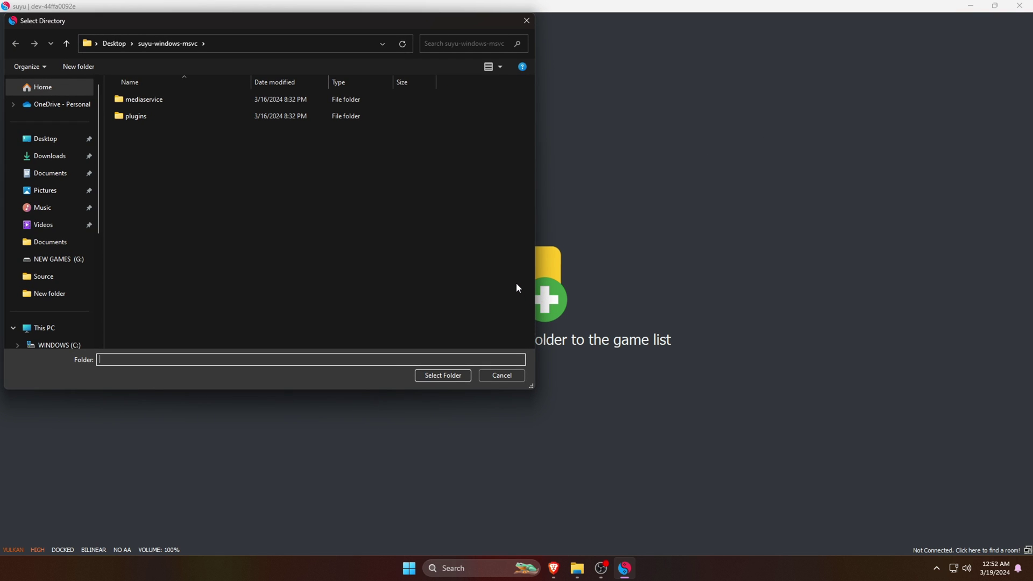
scroll(86, 264, "down", 3)
left_click(76, 290)
left_click(142, 101)
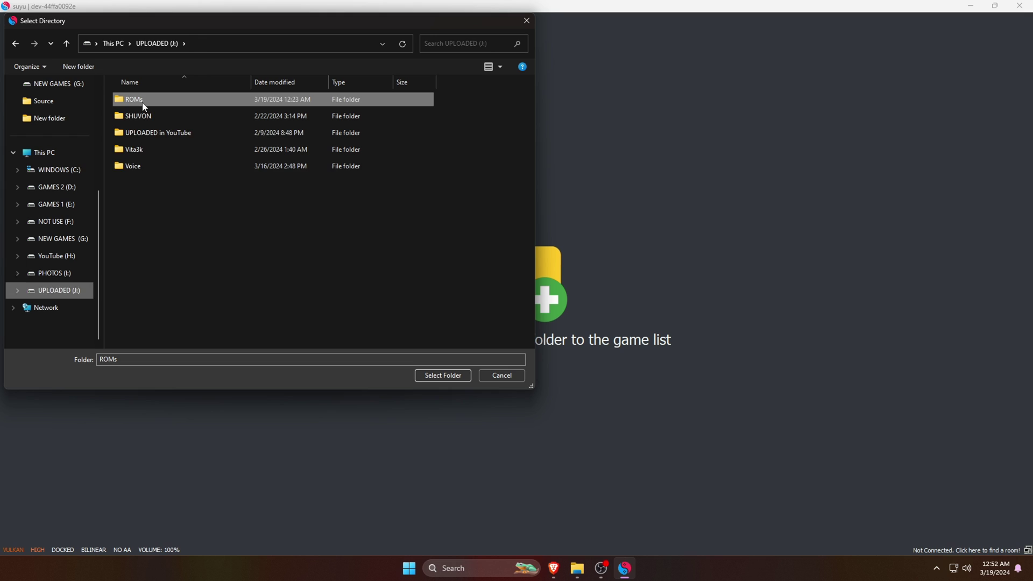
double_click(142, 101)
double_click(139, 132)
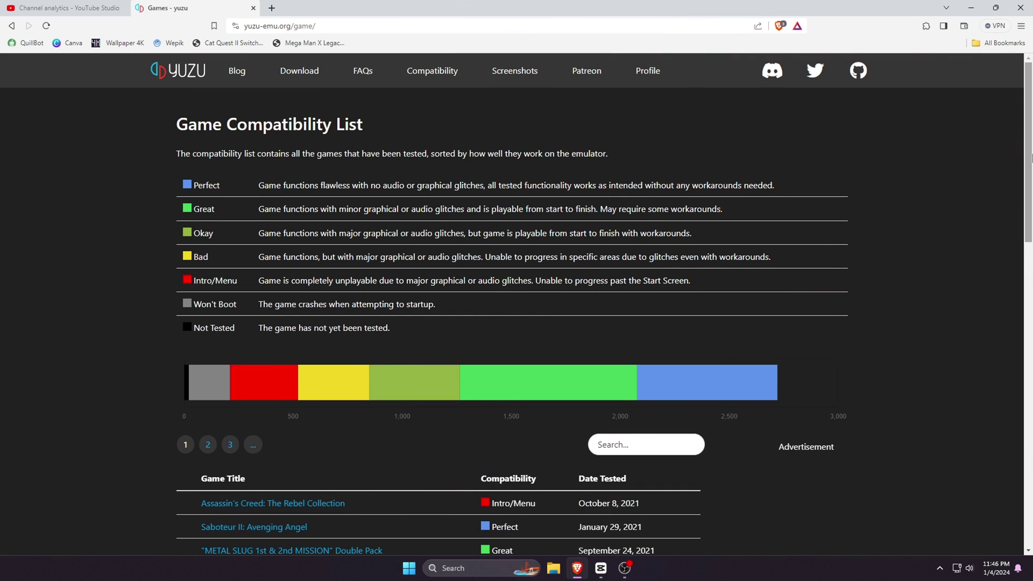
Step: Examine the Game Compatibility List on the yuzu website, covering the rating categories and the table of tested games
scroll(1031, 157, "down", 10)
scroll(1031, 156, "up", 10)
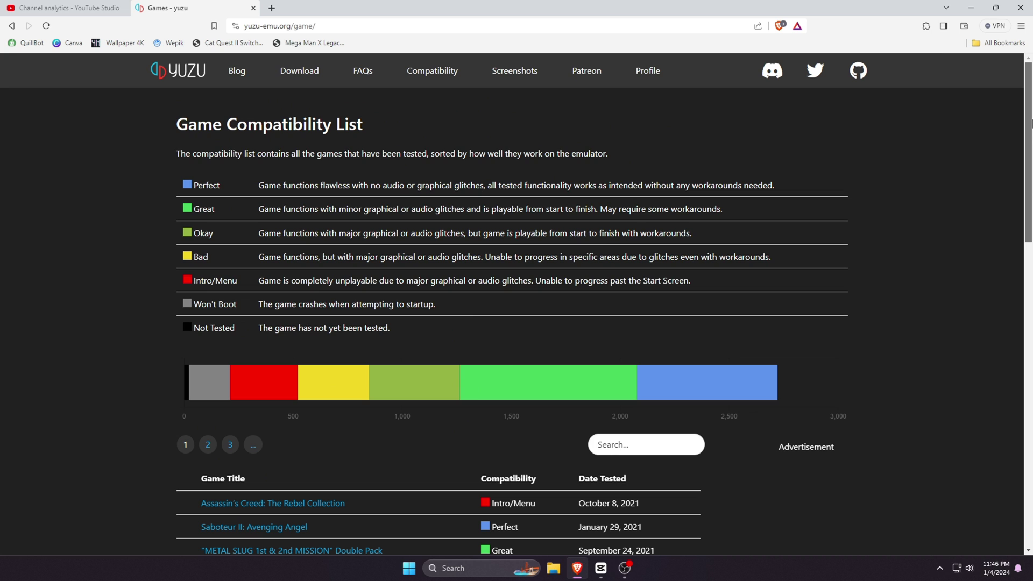
scroll(1032, 150, "down", 1)
left_click_drag(1031, 151, 1030, 111)
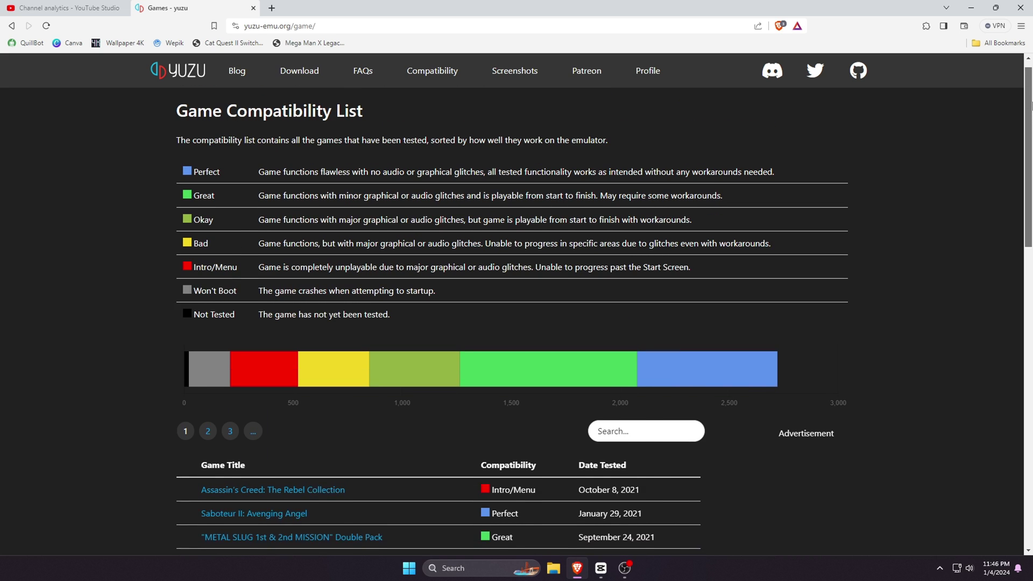
scroll(1031, 108, "down", 1)
scroll(1030, 108, "down", 5)
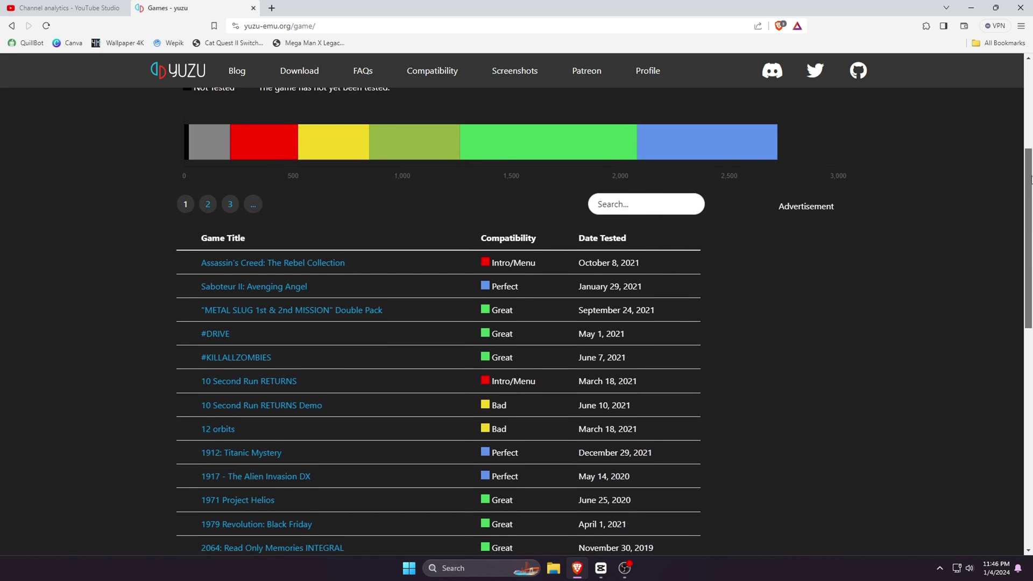
left_click_drag(1028, 222, 1031, 77)
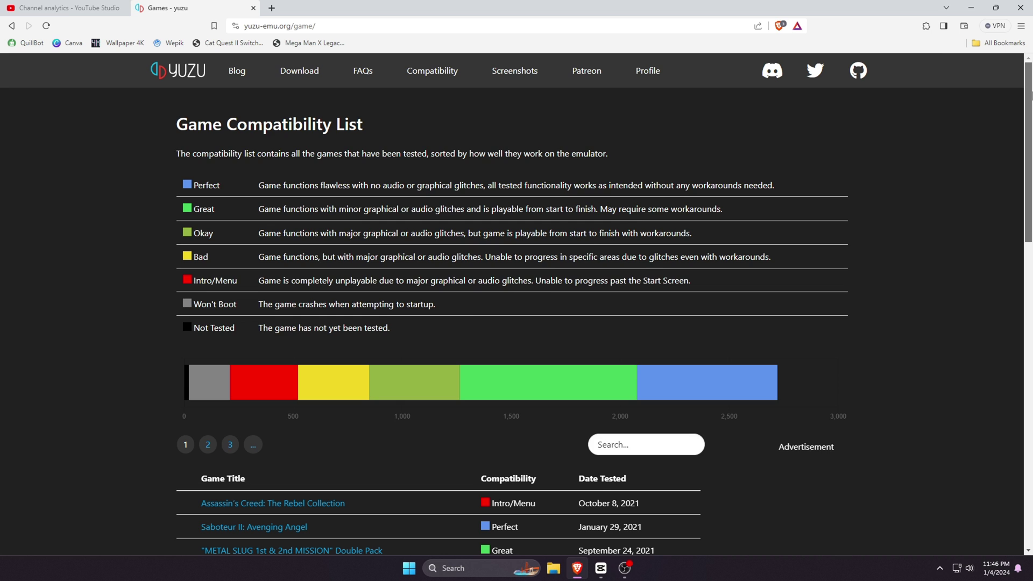
scroll(1031, 77, "down", 1)
scroll(1031, 77, "up", 1)
left_click_drag(1031, 77, 1031, 334)
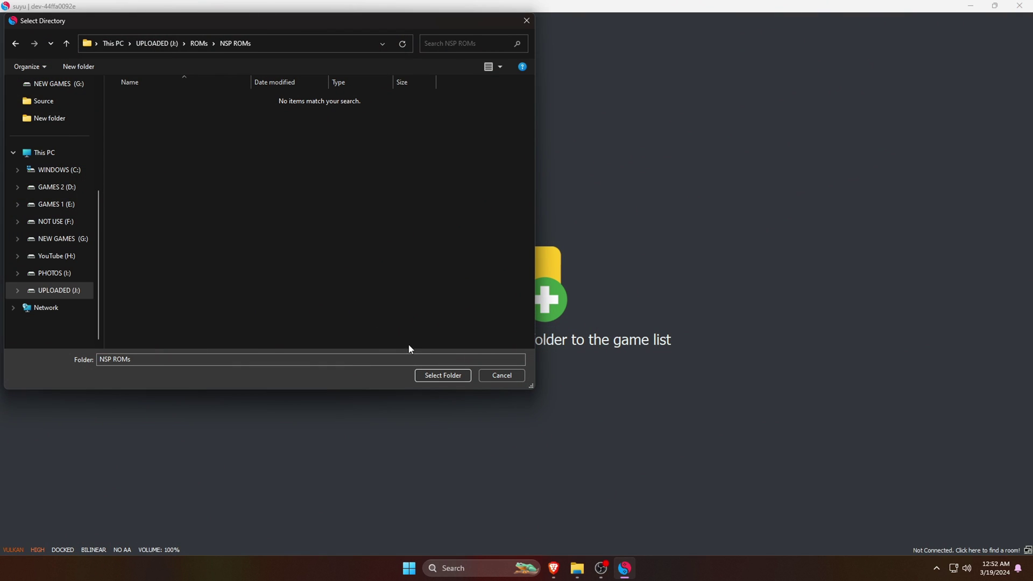
Step: Add the NSP ROMs folder to suyu's game list, and open the hotkey list in the suyu configuration
left_click(439, 373)
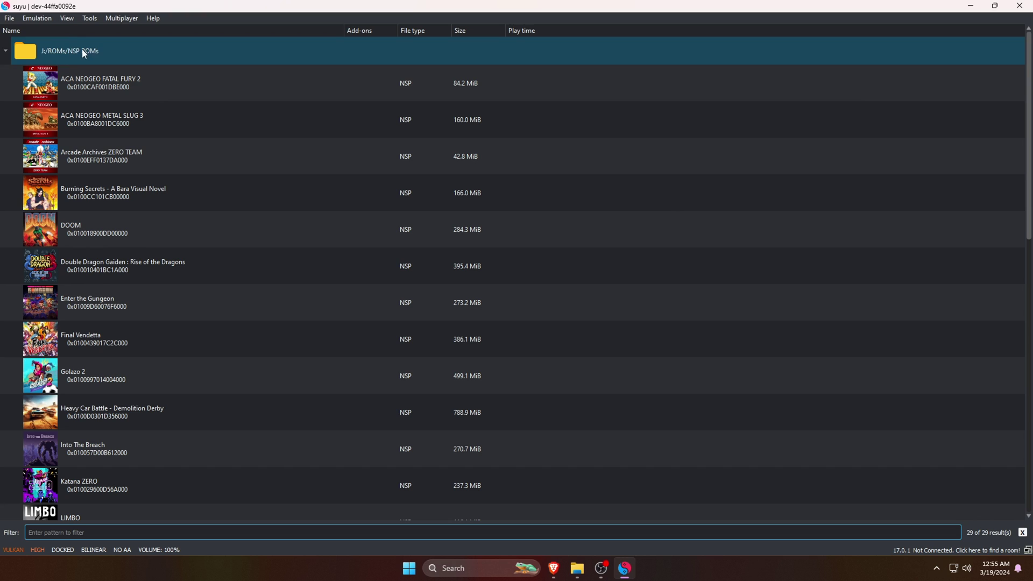
left_click(36, 19)
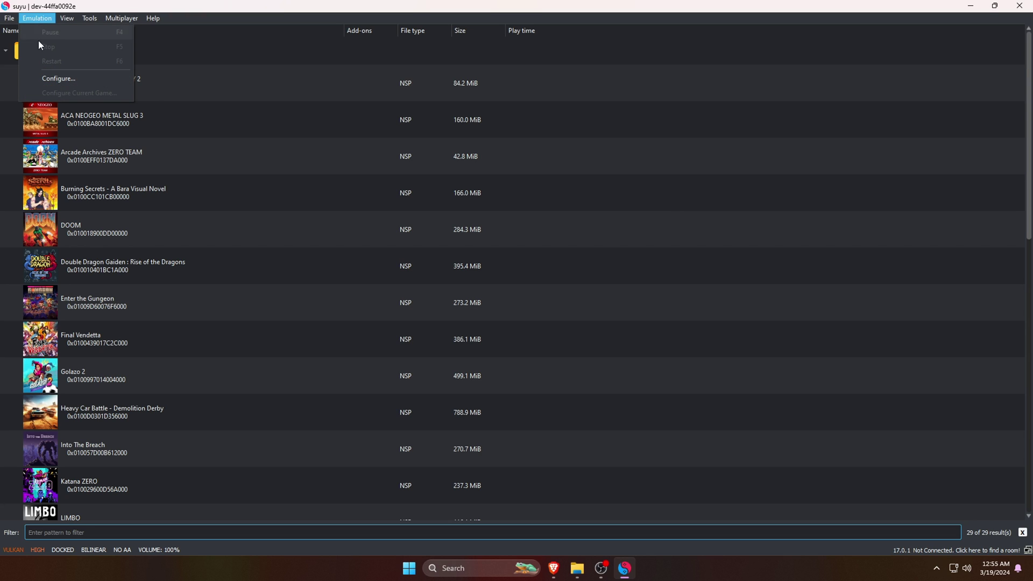
left_click(71, 79)
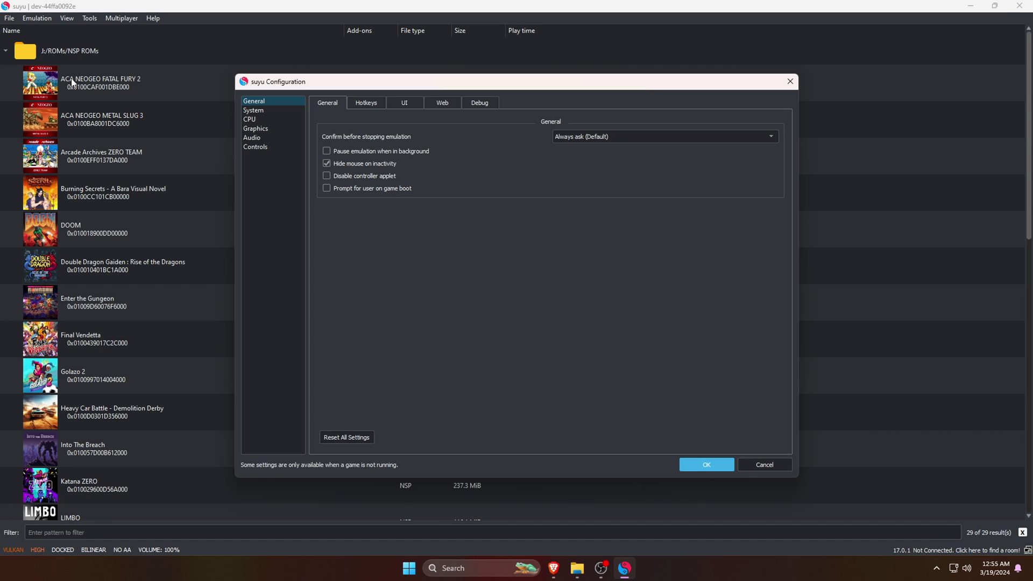
left_click(369, 106)
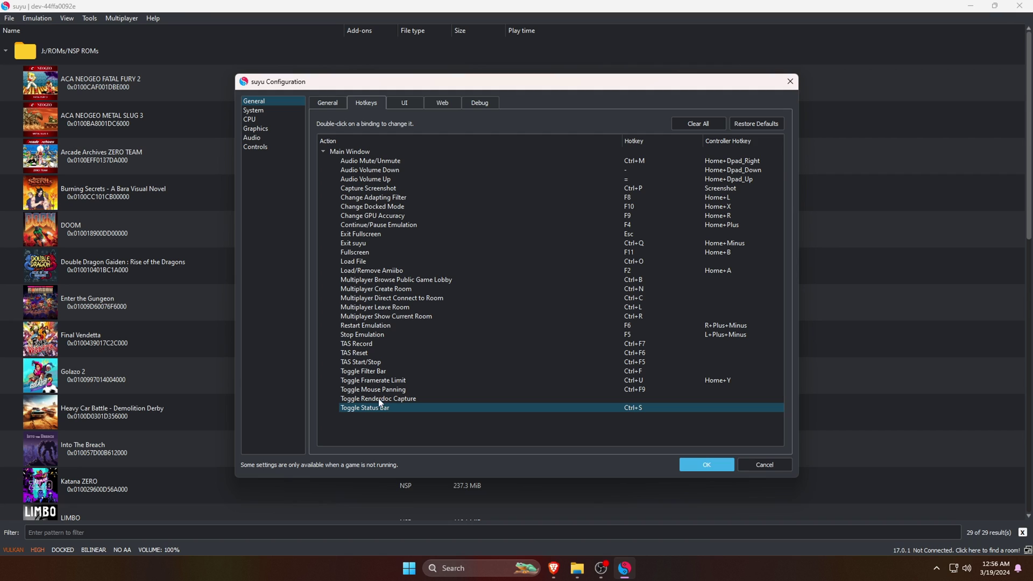
Step: In the system settings, set the memory layout to 6GB DRAM (Unsafe) and turn off Limit Speed Percent
left_click(254, 113)
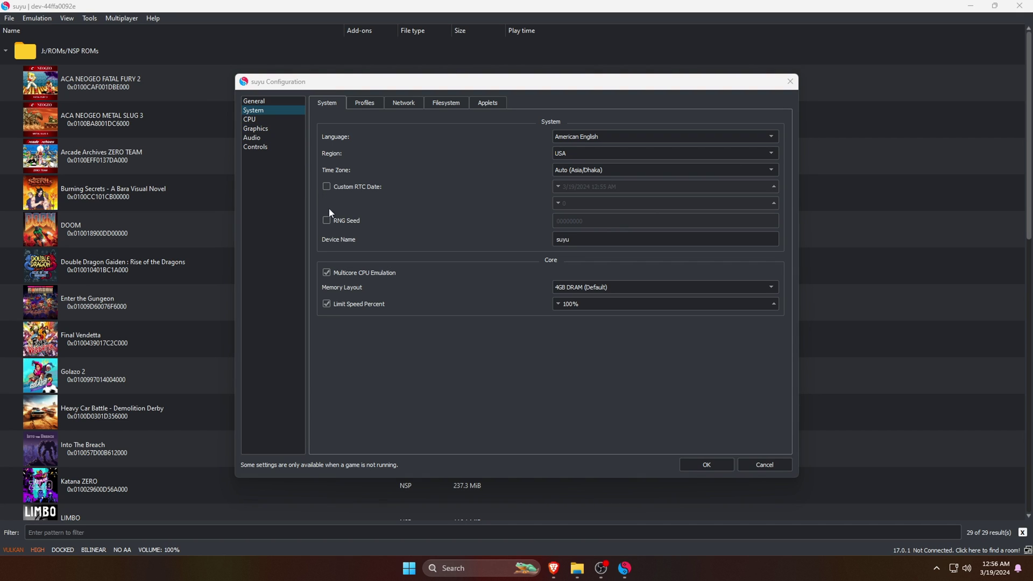
left_click(627, 286)
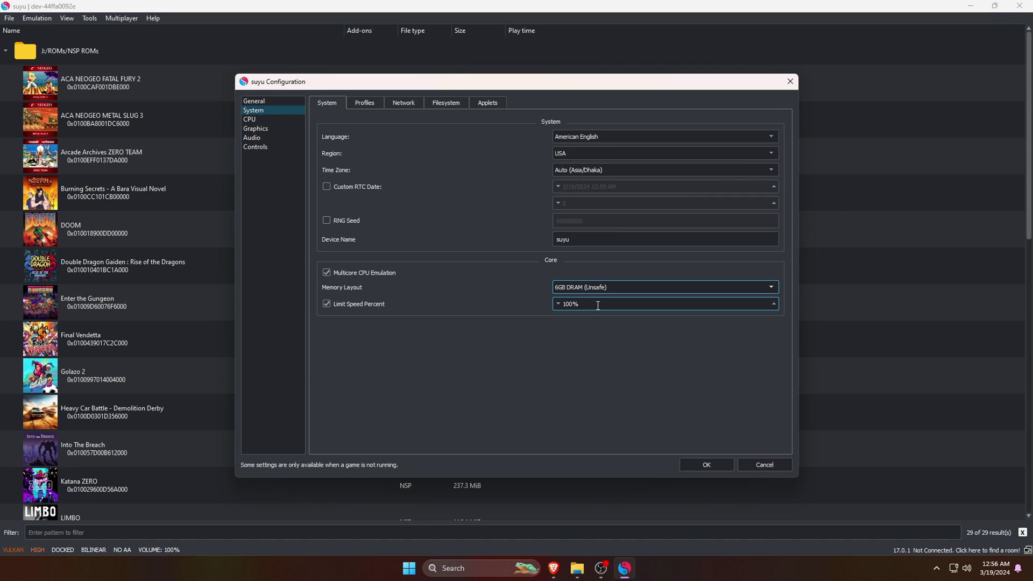
left_click(598, 305)
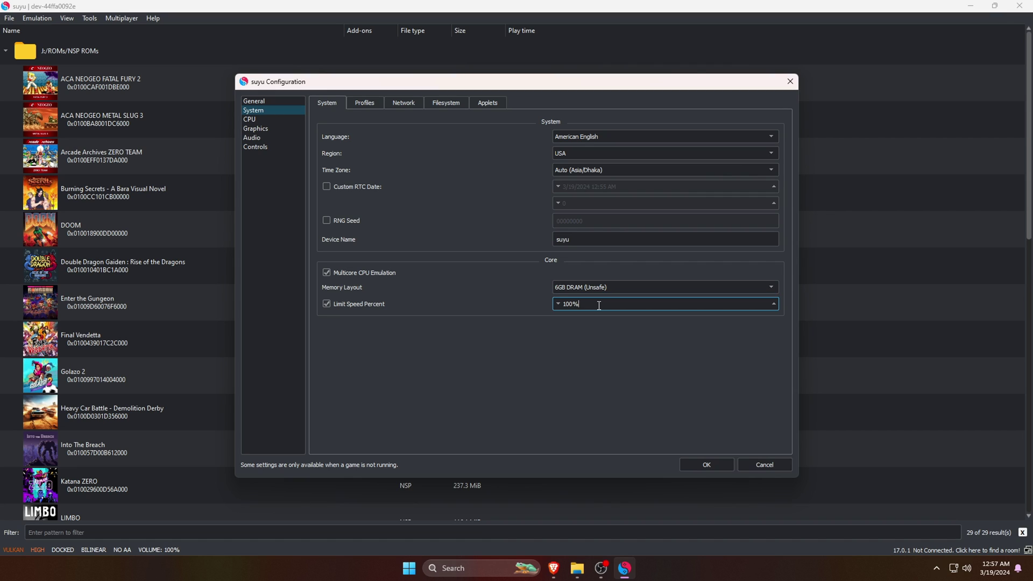
left_click(326, 305)
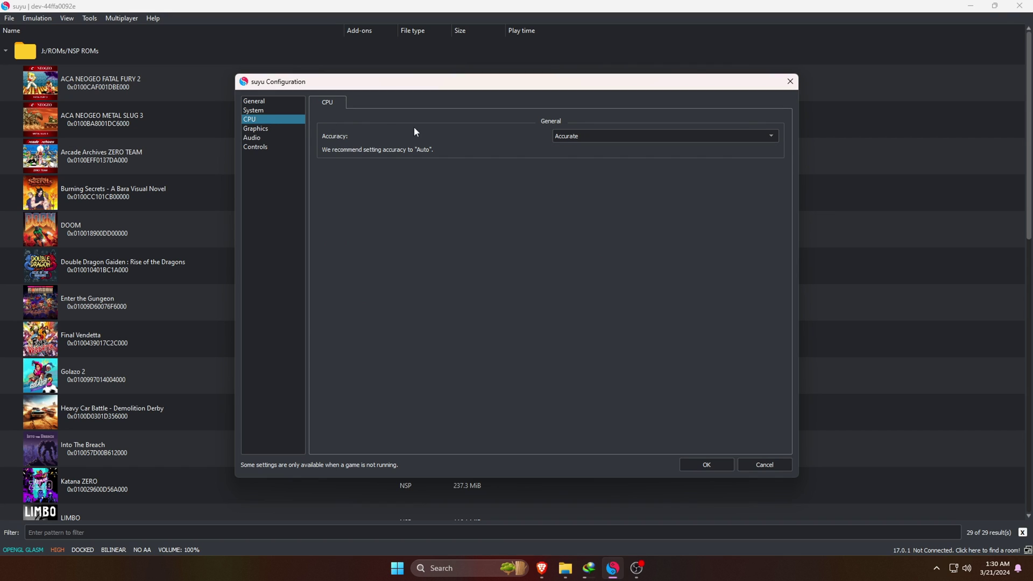
Step: Set the CPU accuracy to Auto and the graphics API to Vulkan
left_click(602, 134)
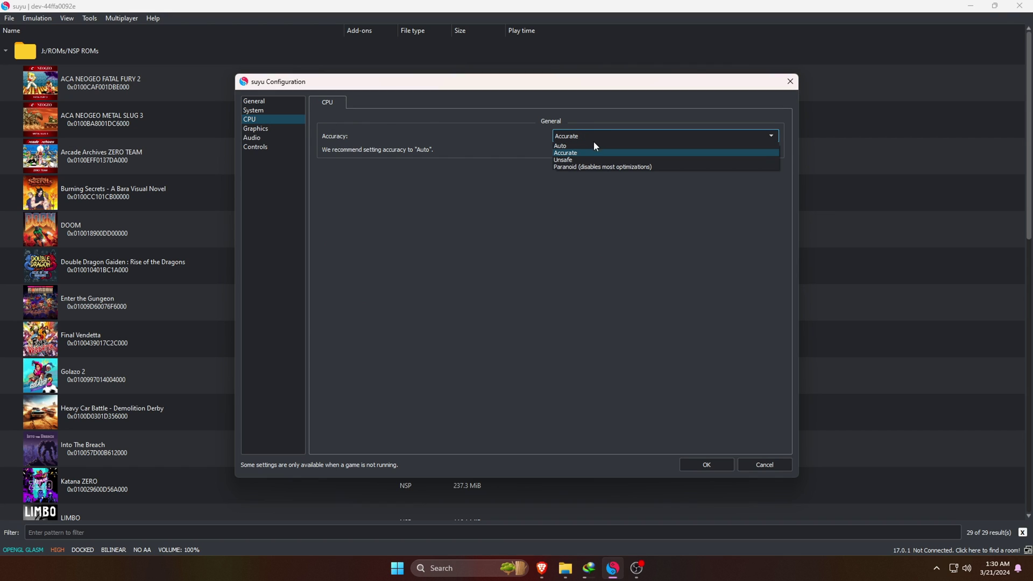
left_click(586, 146)
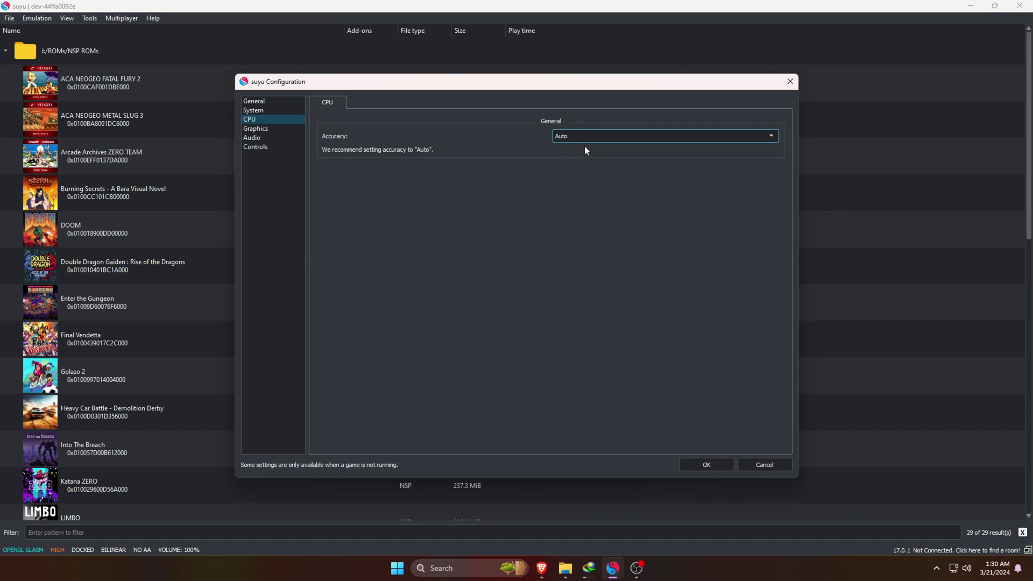
left_click(258, 129)
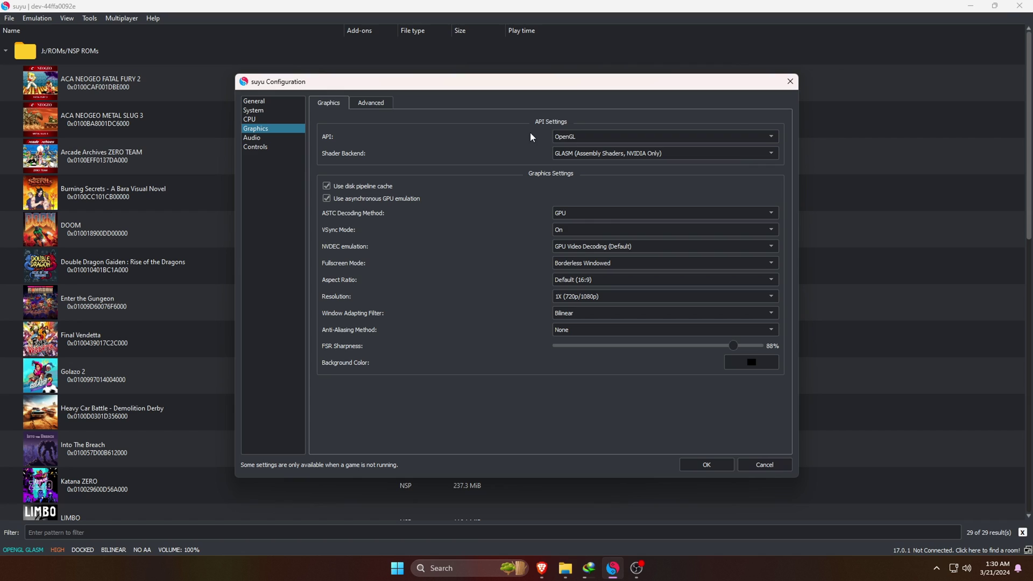
left_click(584, 138)
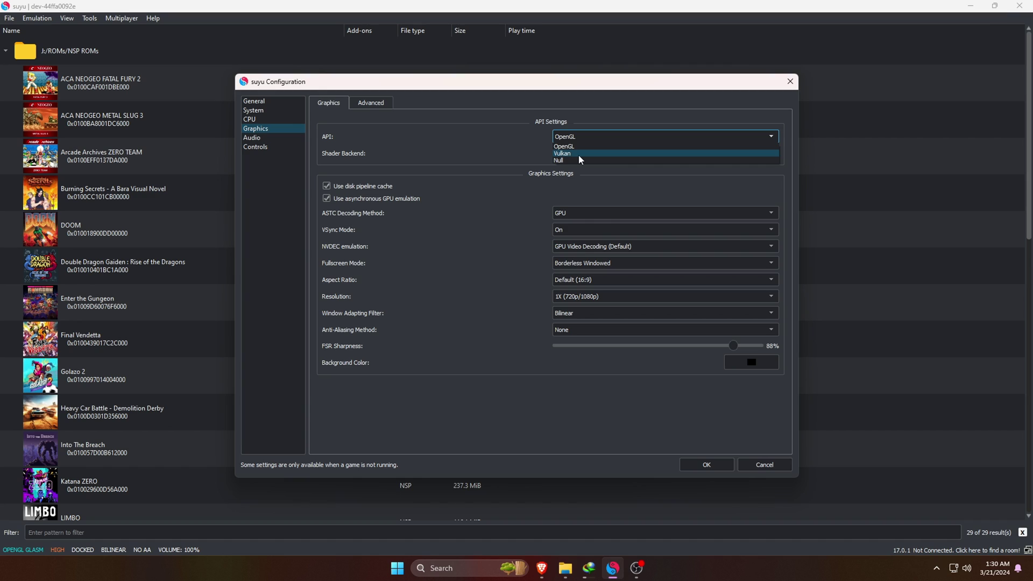
left_click(579, 154)
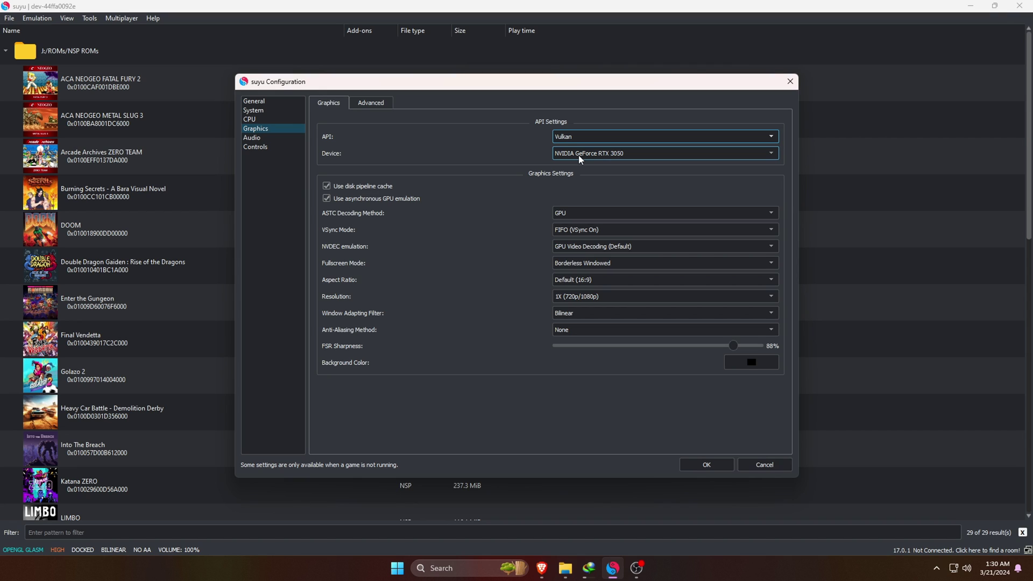
Step: In the graphics settings, choose Default (16:9) as the aspect ratio and 1X (720p/1080p) as the resolution
left_click(585, 280)
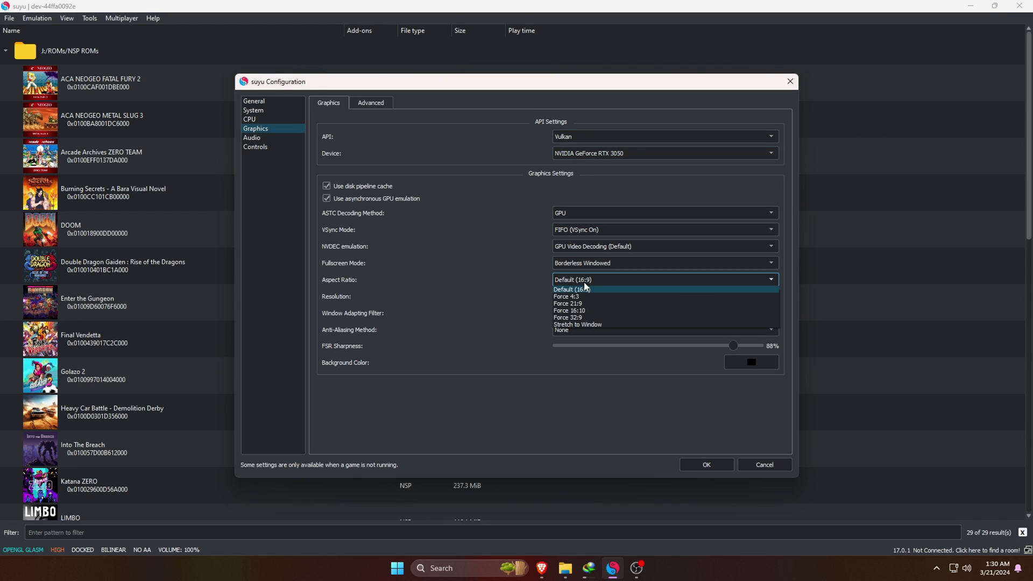
left_click(585, 288)
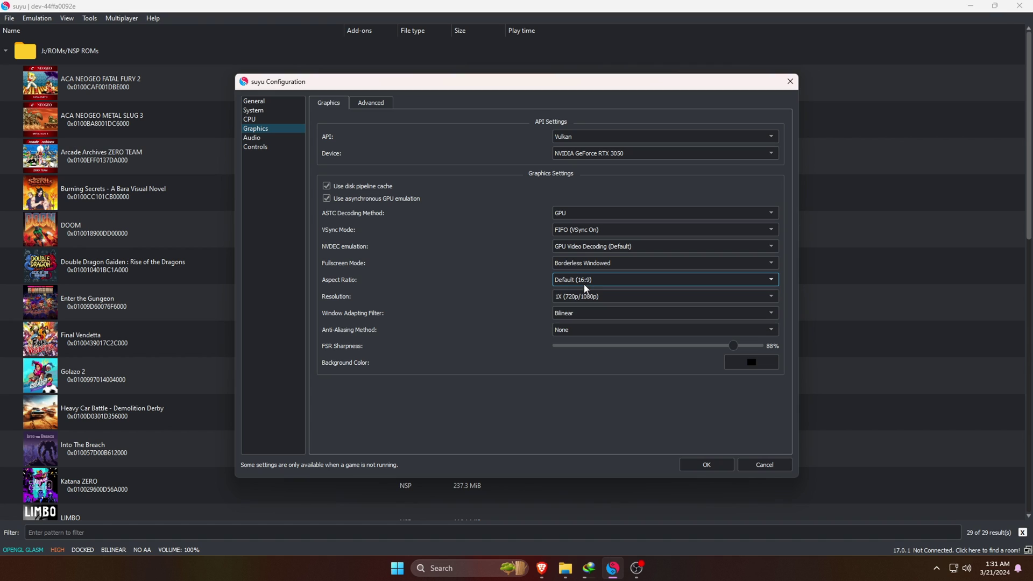
left_click(585, 298)
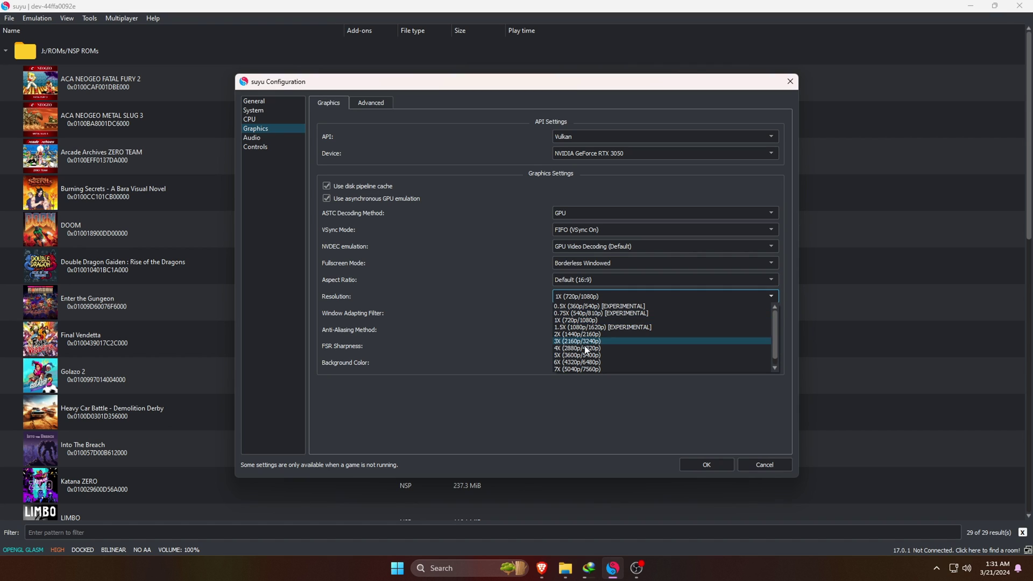
scroll(592, 362, "down", 1)
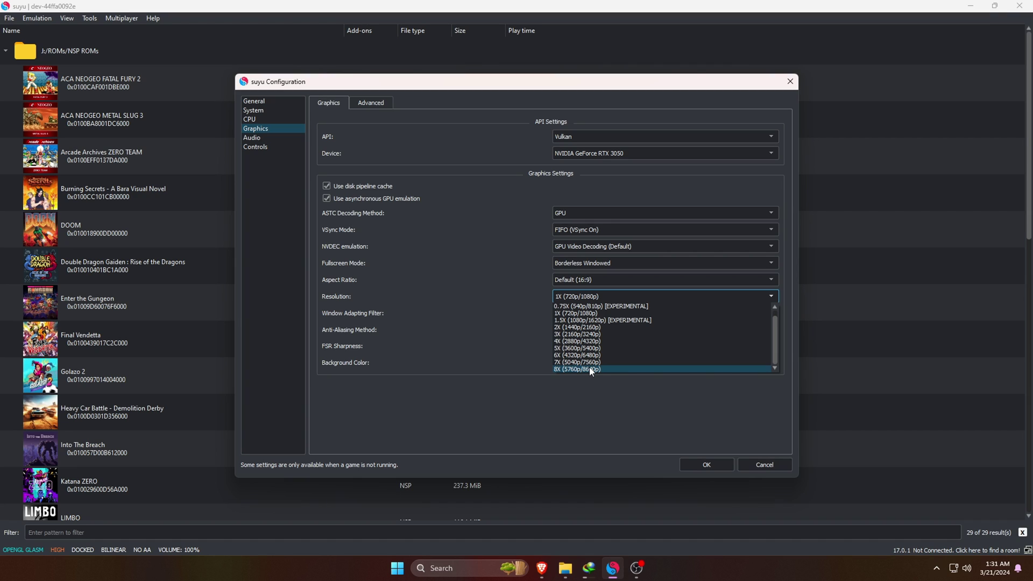
scroll(591, 370, "up", 1)
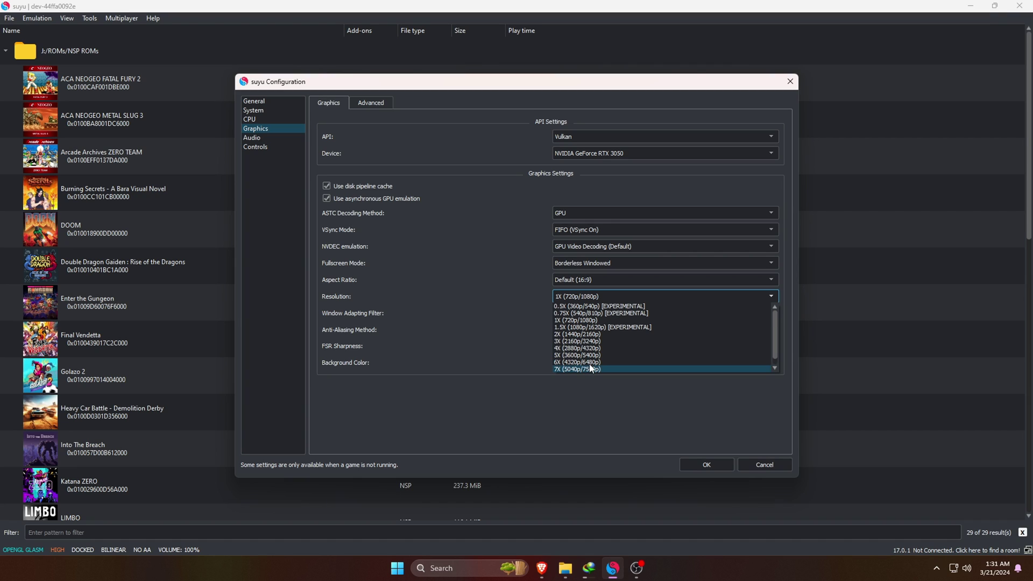
left_click(592, 320)
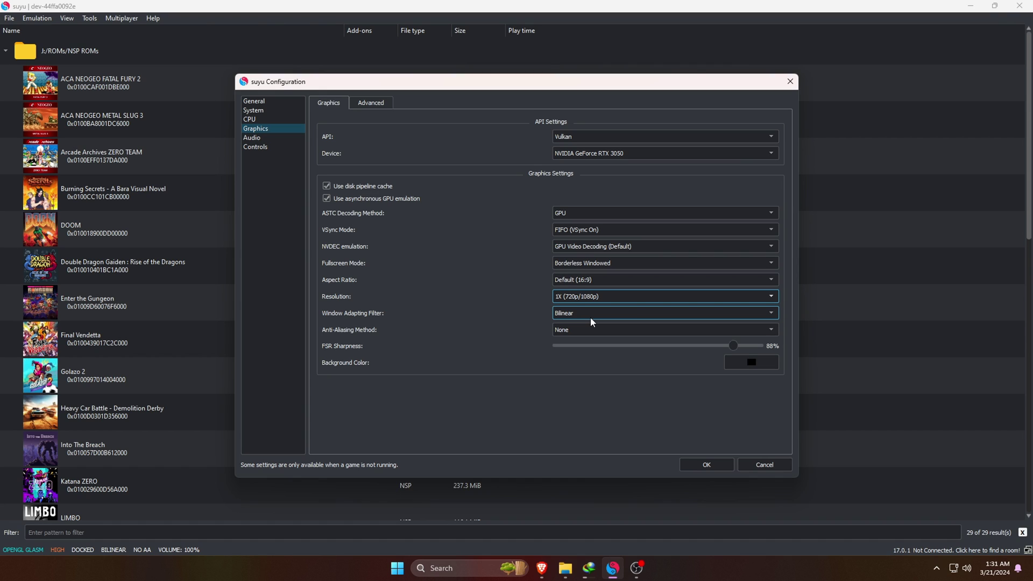
Step: Choose High as the accuracy level in the advanced graphics settings
left_click(379, 106)
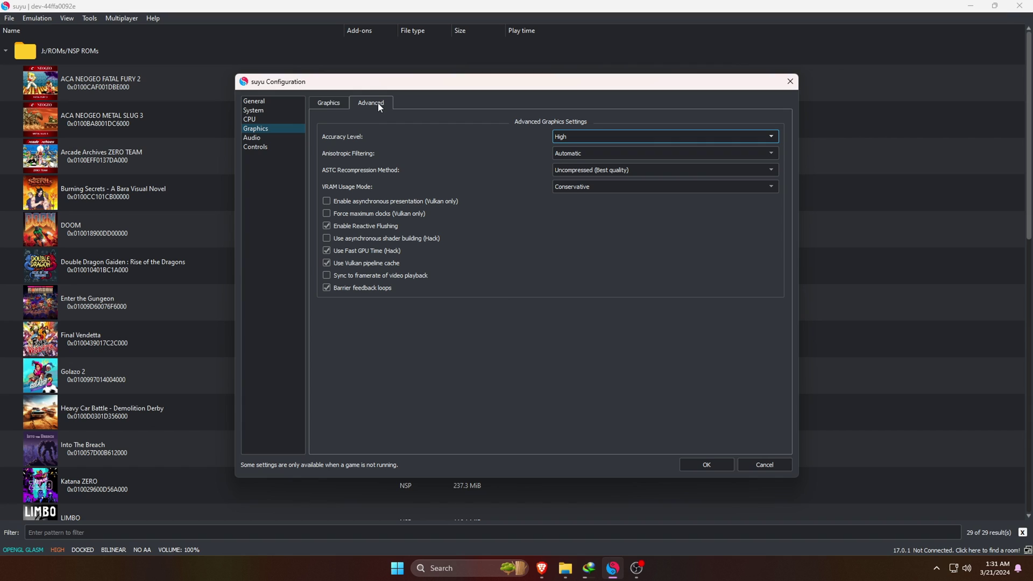
left_click(595, 137)
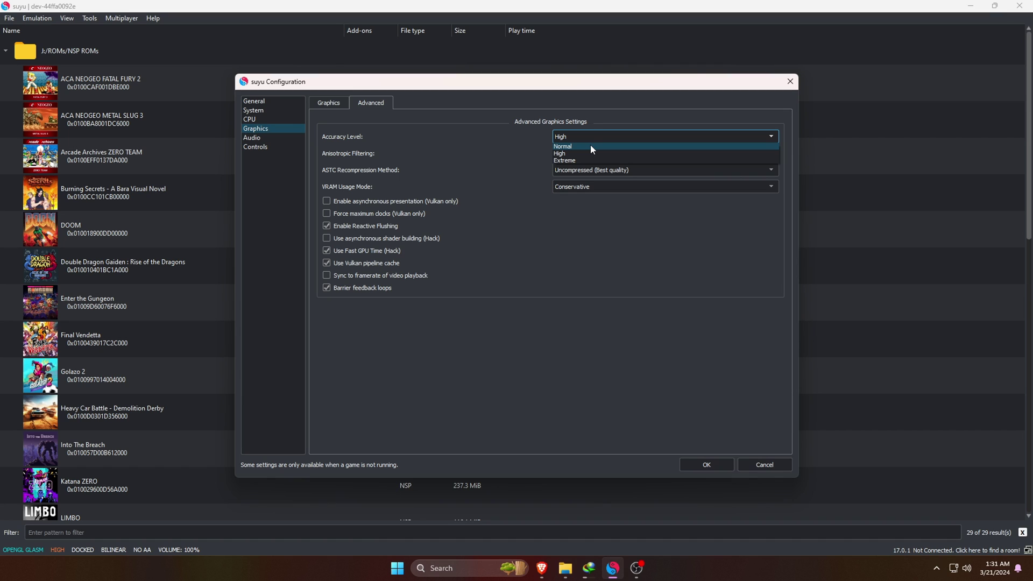
left_click(589, 152)
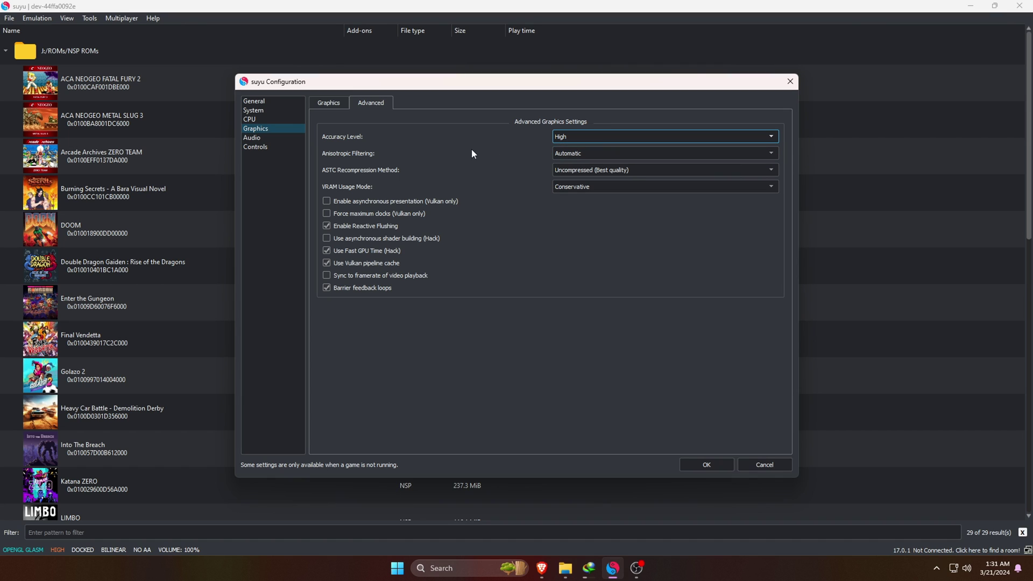
Step: Restore the default control mapping for Player 1 and save the configuration
left_click(272, 147)
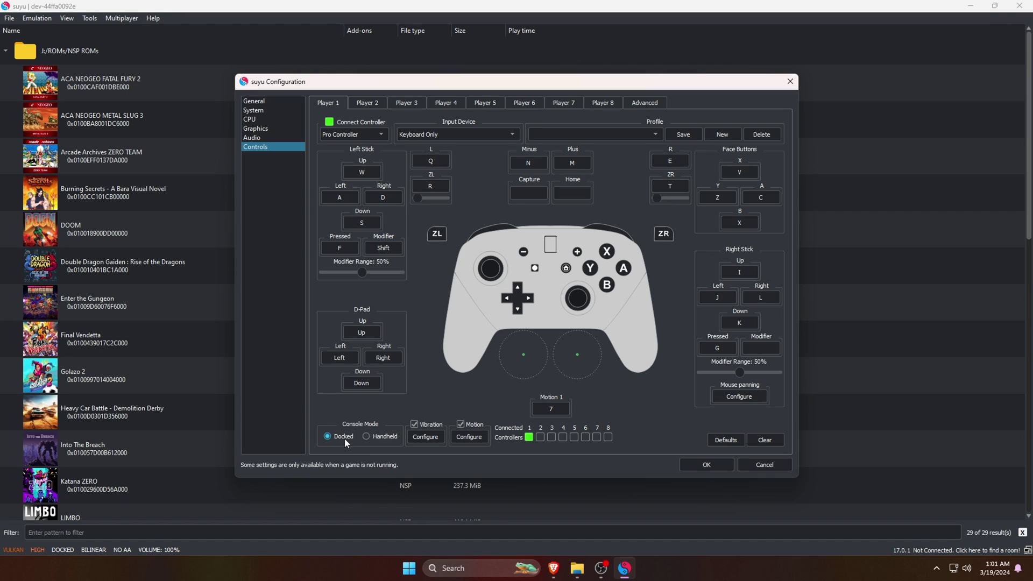
left_click(727, 443)
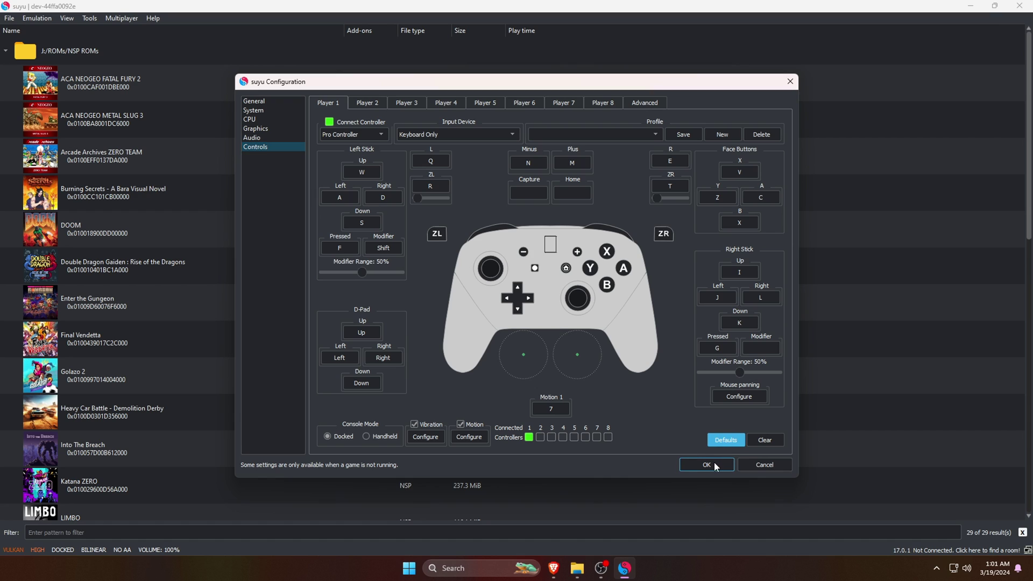
left_click(714, 463)
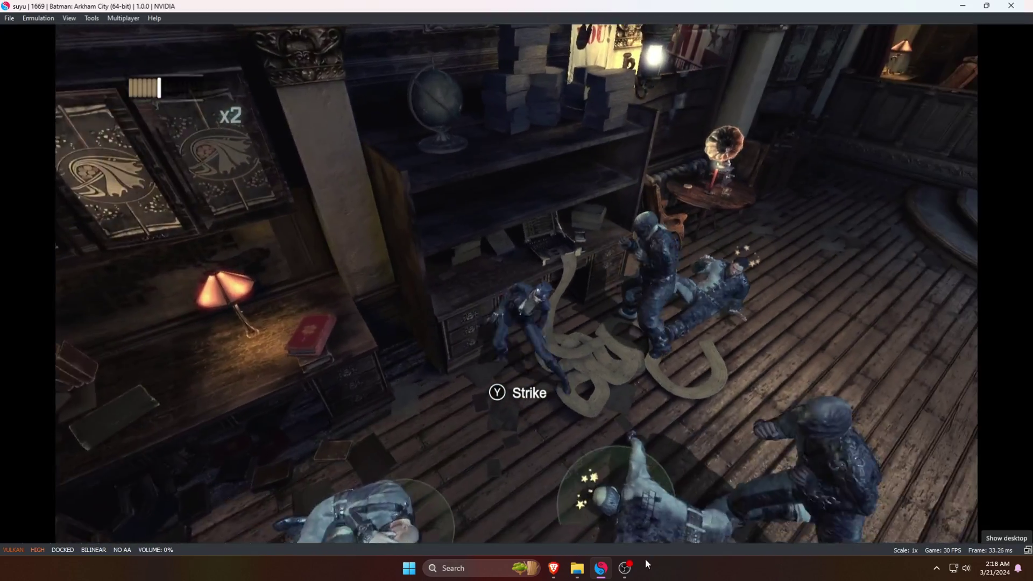
left_click(624, 568)
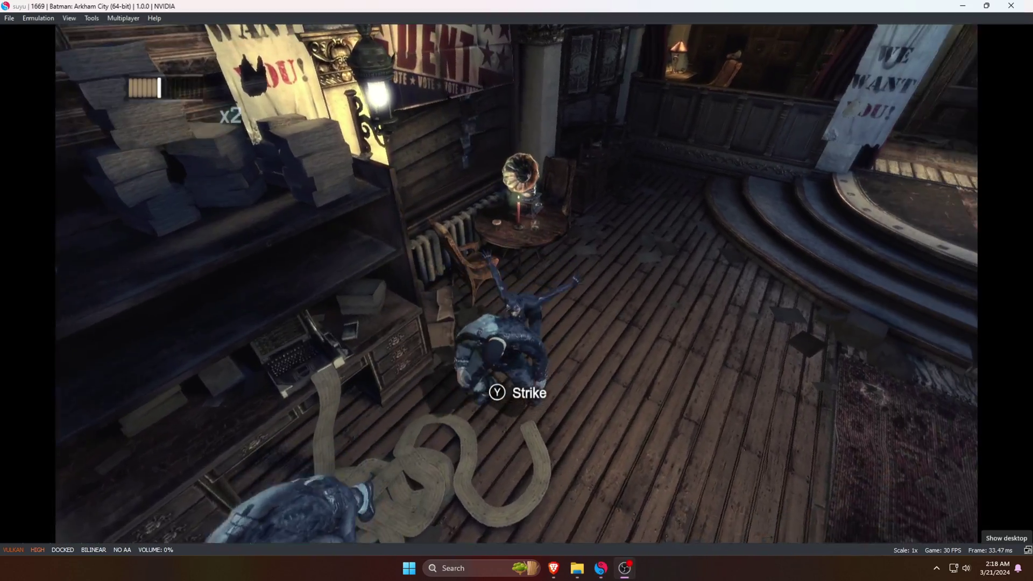
key("alt+Tab")
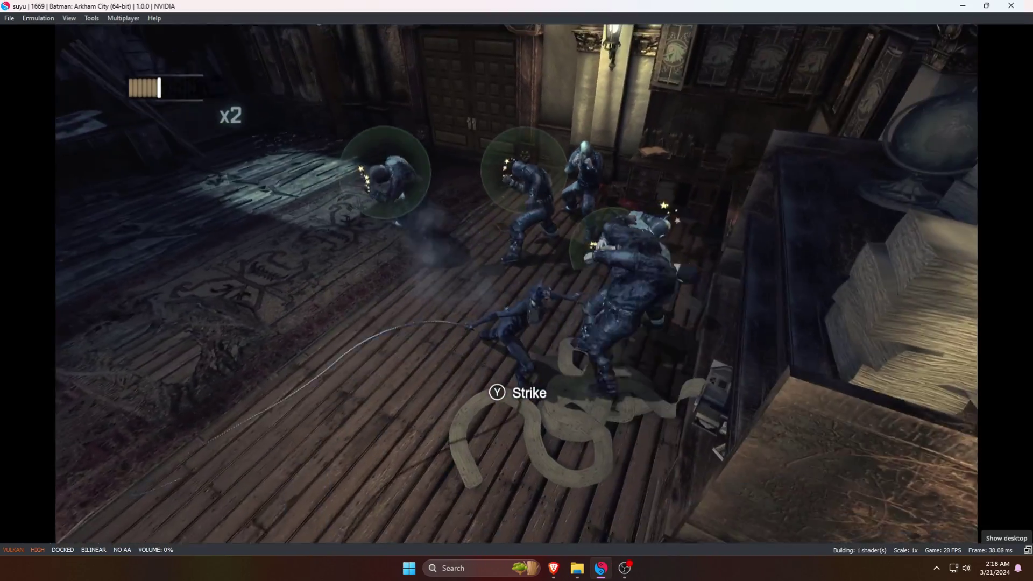